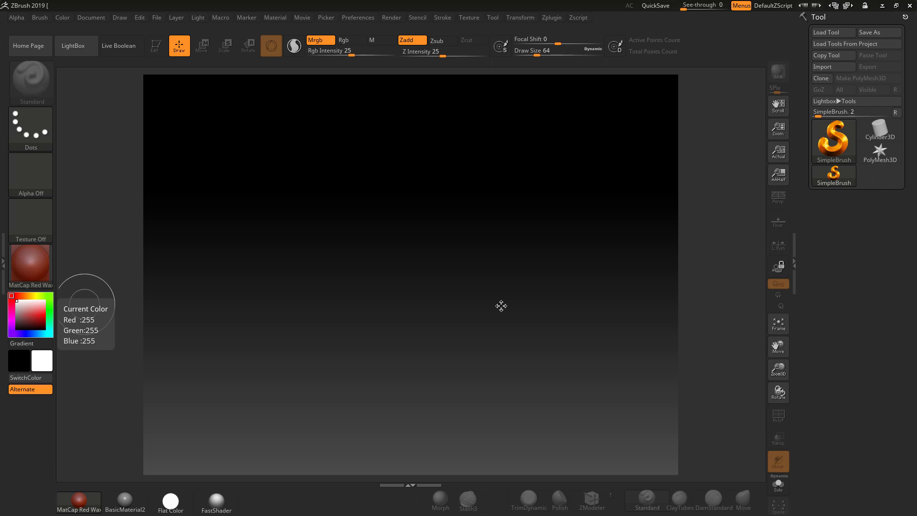
Draw a large Sphere3D on the canvas and convert it to a PolyMesh3D
click(831, 142)
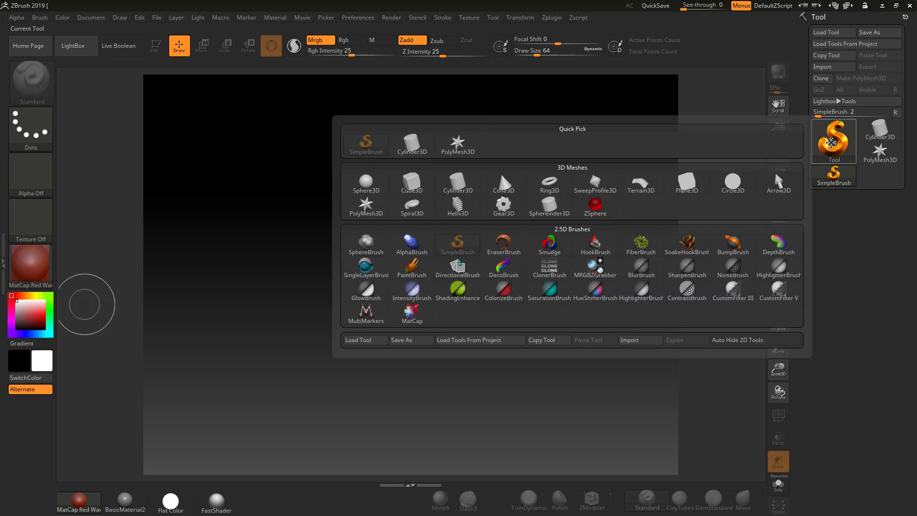
click(366, 182)
drag(401, 206, 416, 385)
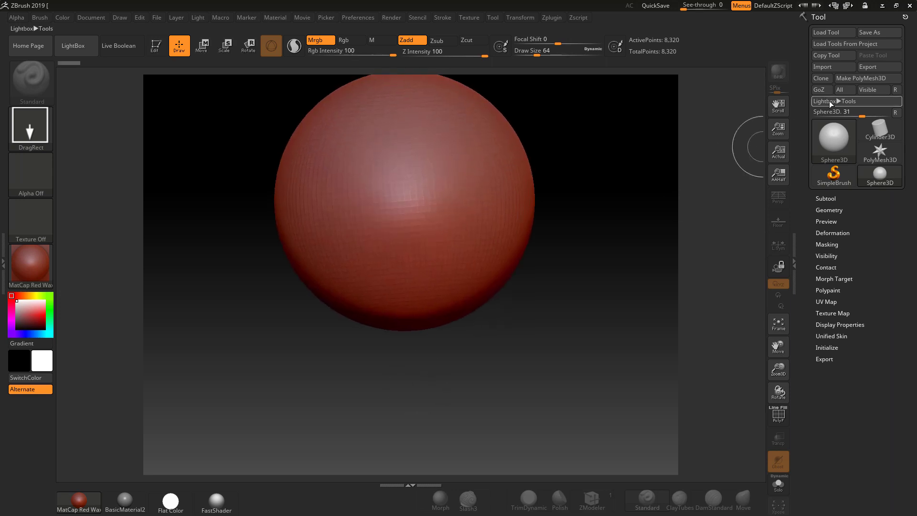
click(867, 78)
key(ctrl)
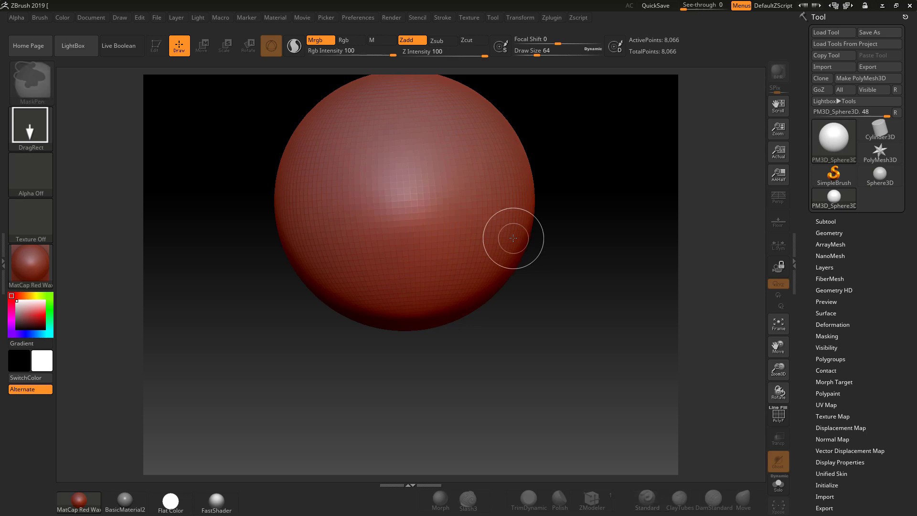
Clear the canvas, redraw the polymesh sphere and put it into edit mode
key(ctrl+n)
mouse_move(405, 195)
mouse_down()
mouse_move(430, 317)
mouse_move(311, 287)
mouse_up()
key(t)
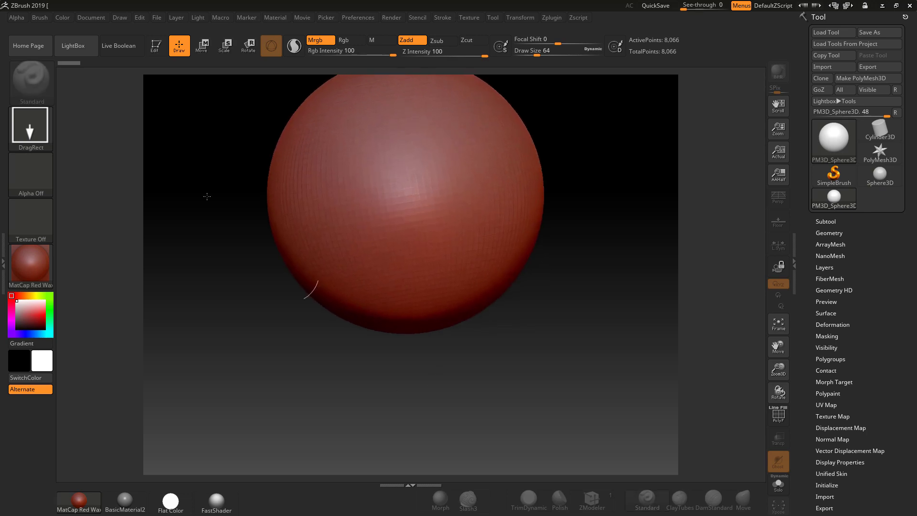
key(t)
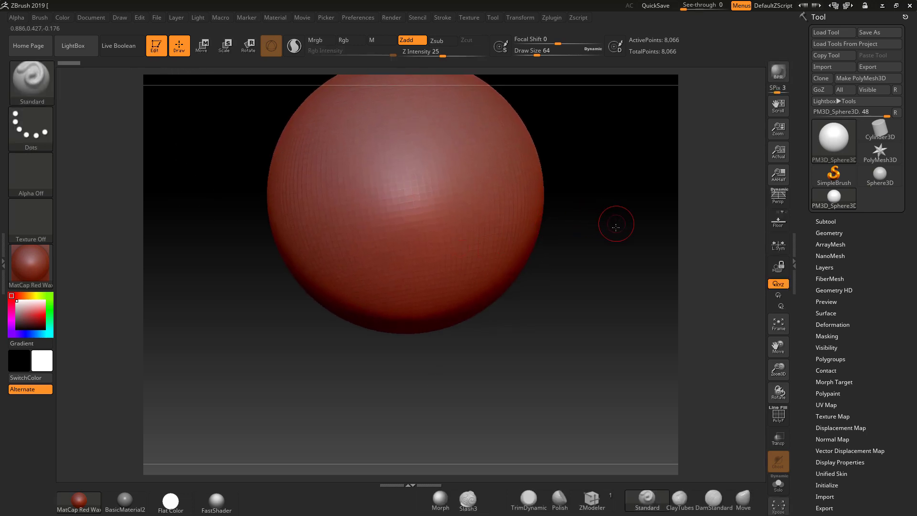
alt+drag(603, 173, 590, 248)
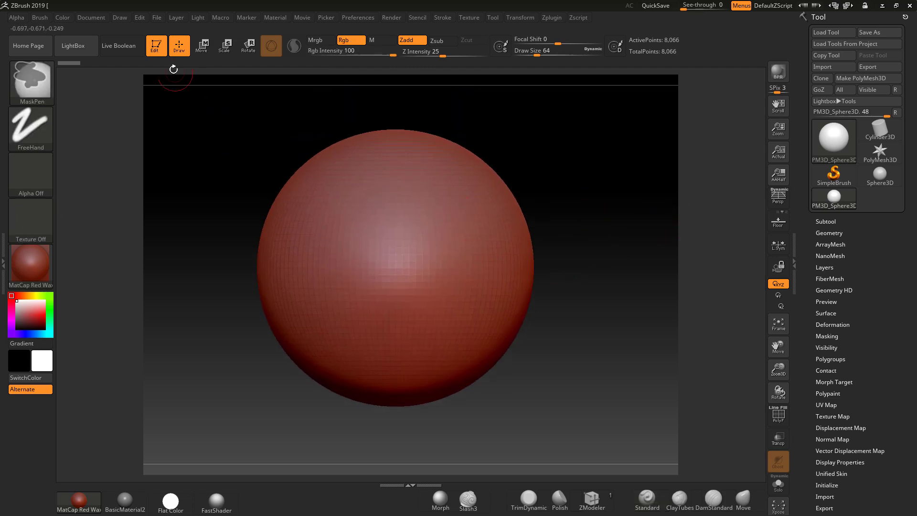
Leave edit mode, clear the canvas and draw a new large Sphere3D, putting it into edit mode
click(152, 47)
key(ctrl+n)
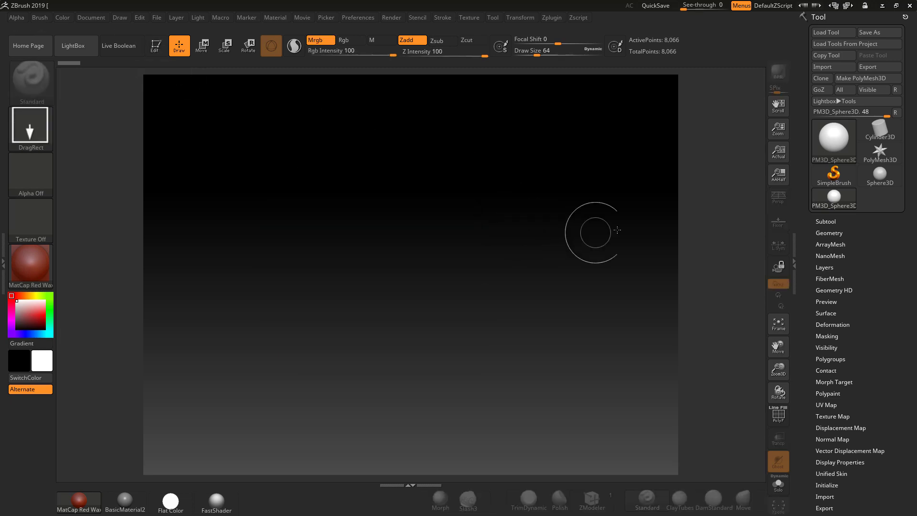
click(838, 141)
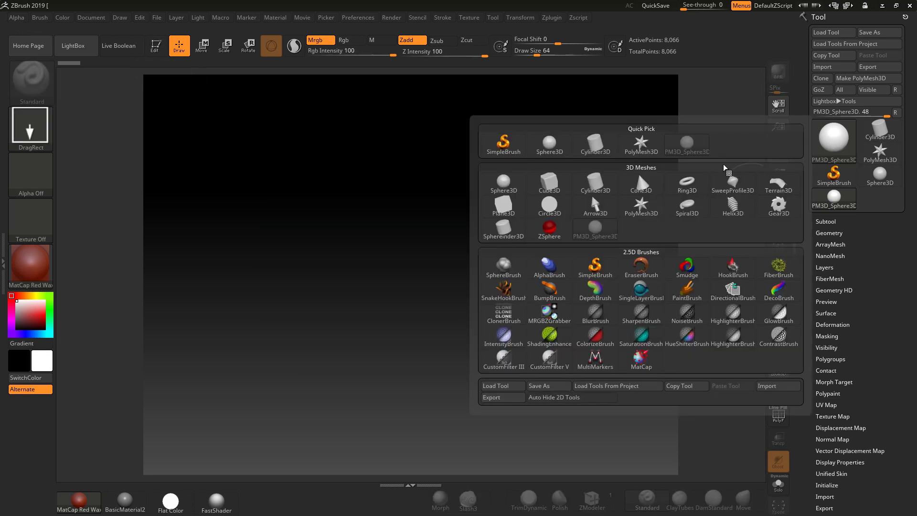
click(500, 184)
drag(425, 193, 446, 402)
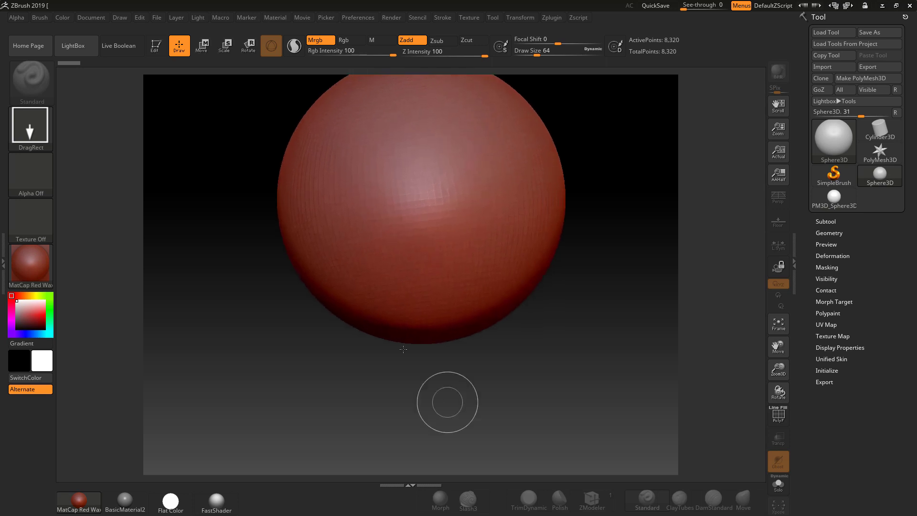
click(155, 47)
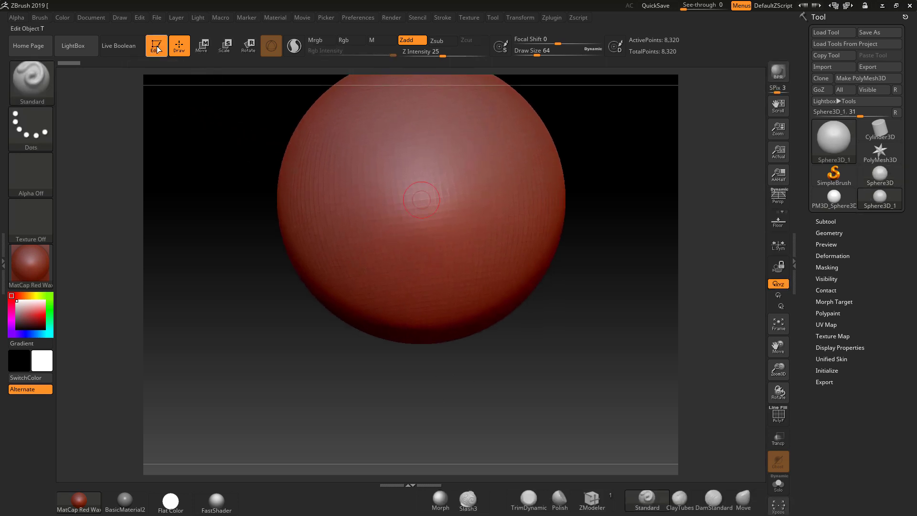
Convert the new sphere to a PolyMesh3D and frame it in the canvas
click(853, 79)
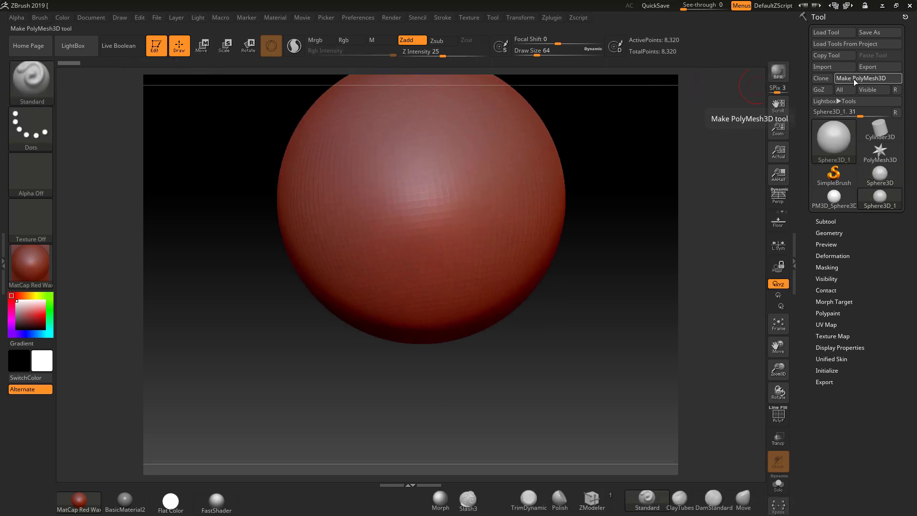
click(853, 79)
drag(639, 220, 635, 193)
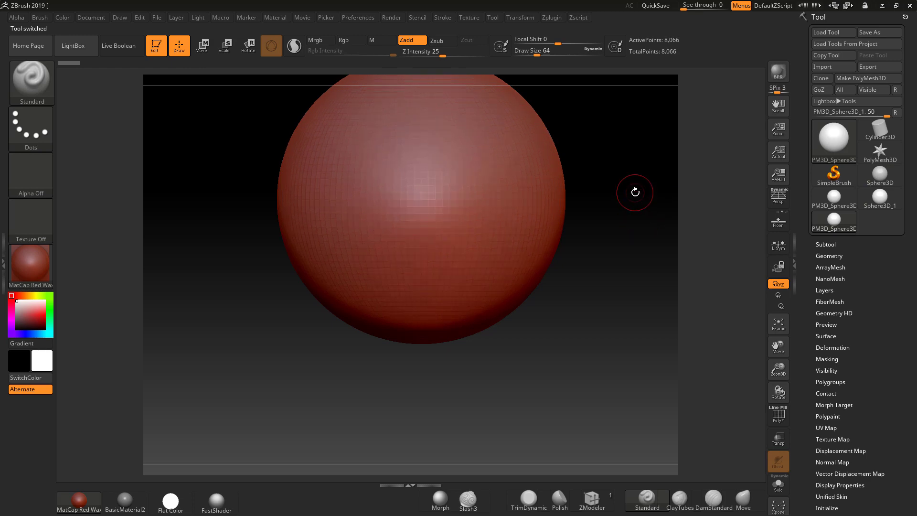
key(f)
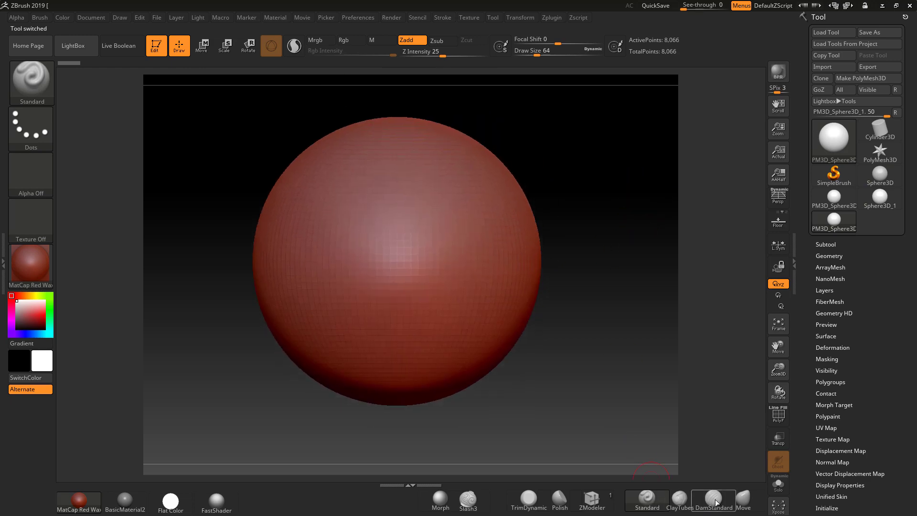
Carve two diagonal test strokes across the front of the sphere with the DamStandard brush
click(713, 499)
drag(340, 216, 458, 316)
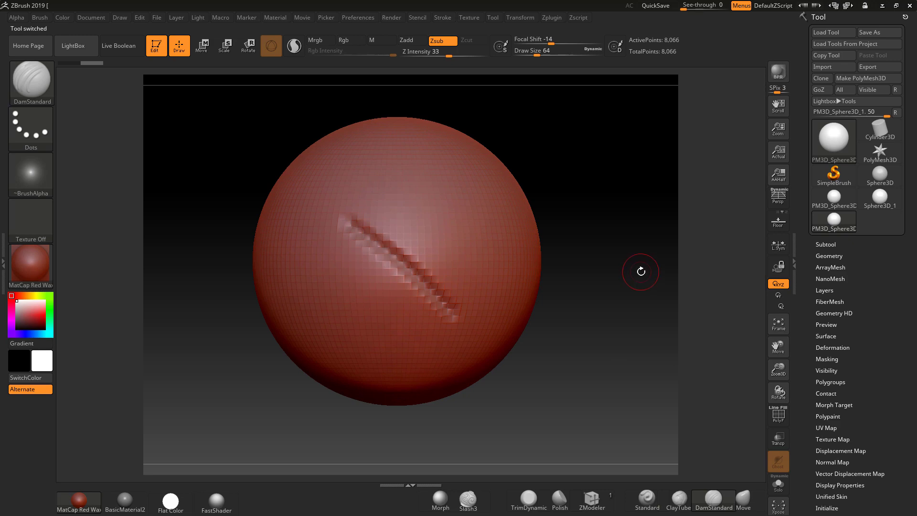
key(b)
key(d)
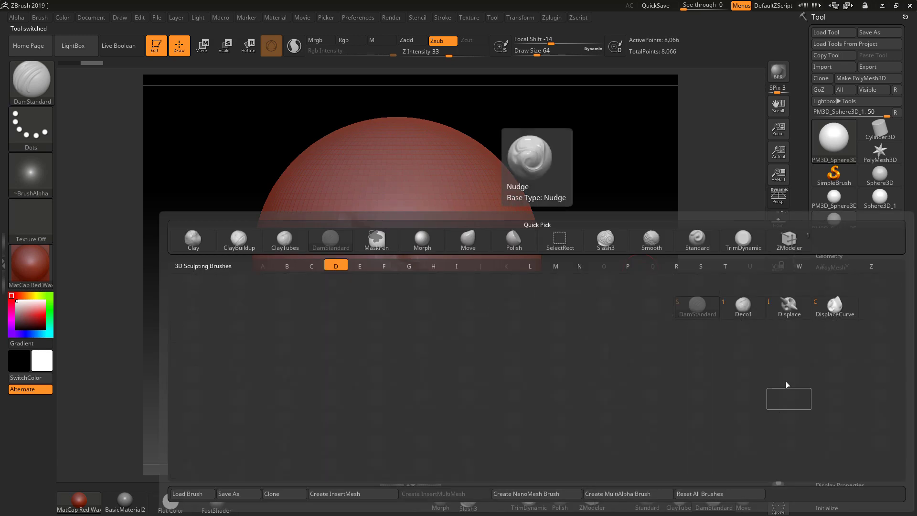
click(693, 304)
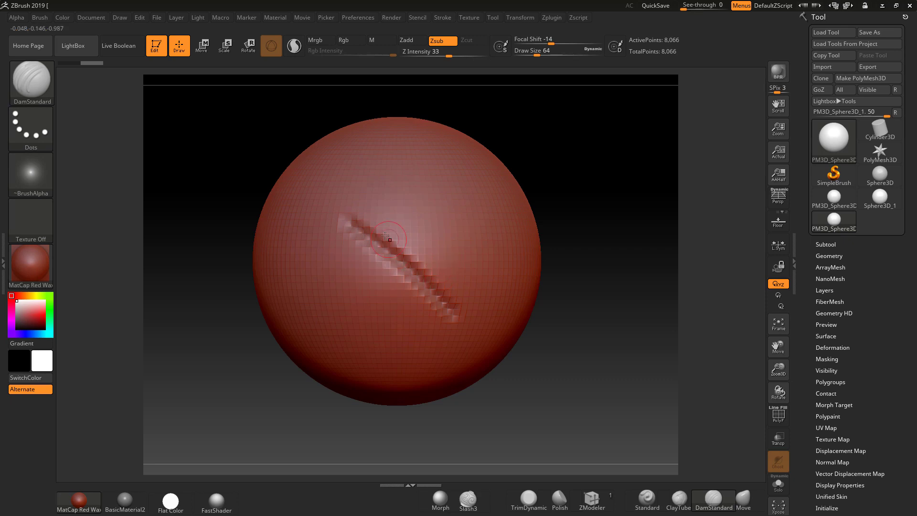
drag(370, 194, 483, 283)
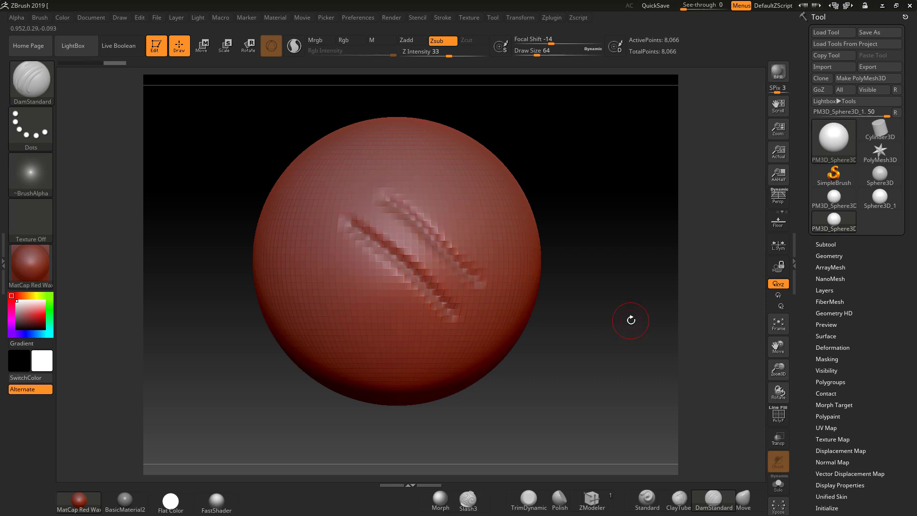
Undo both test strokes, then try another diagonal DamStandard stroke and undo it as well
key(ctrl)
key(ctrl+z)
key(ctrl+z)
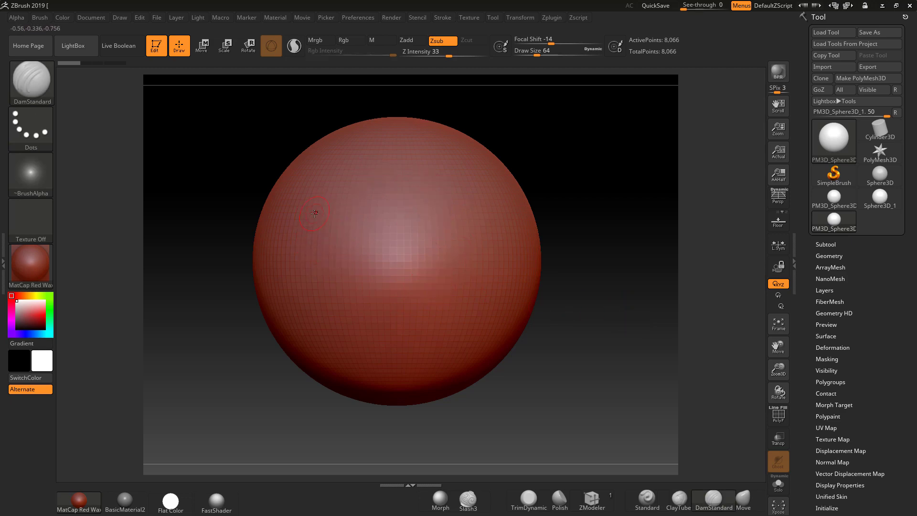
drag(325, 204, 417, 311)
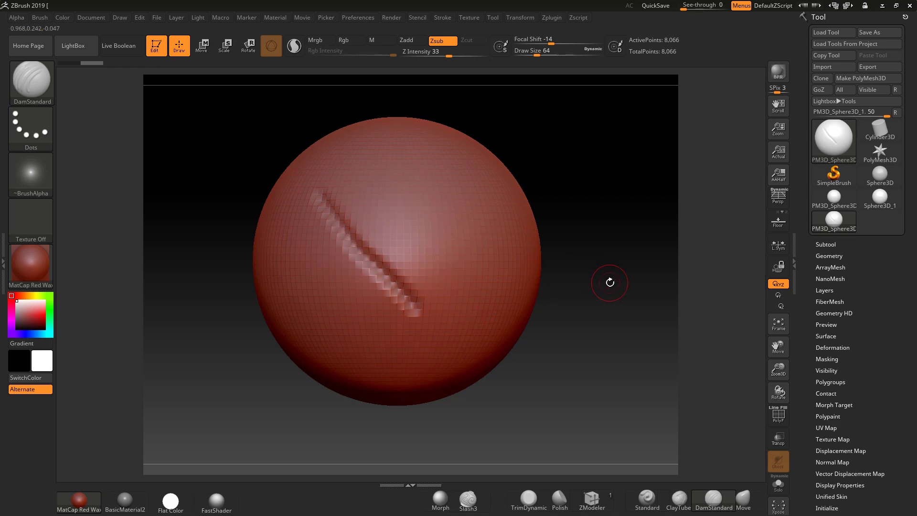
key(ctrl+z)
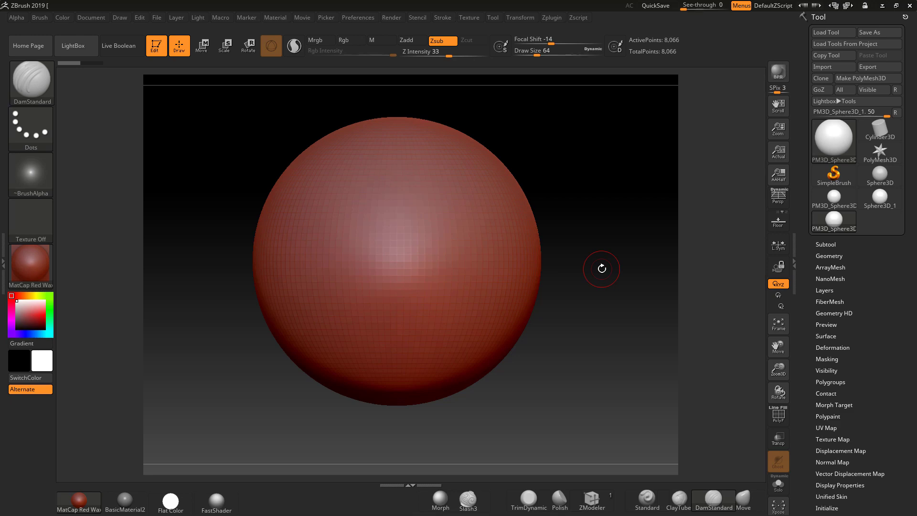
Subdivide the sphere five times with smoothing on, up to subdivision level 6
click(820, 255)
click(829, 340)
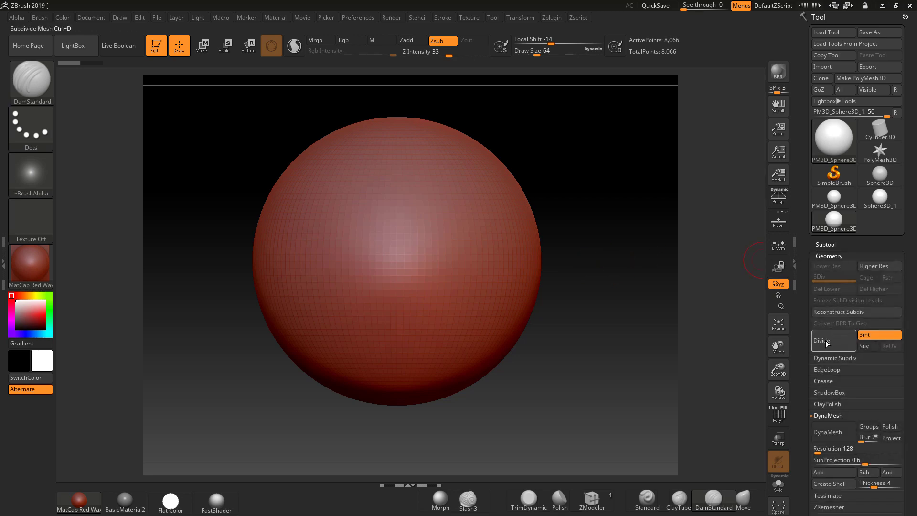
click(829, 337)
click(832, 338)
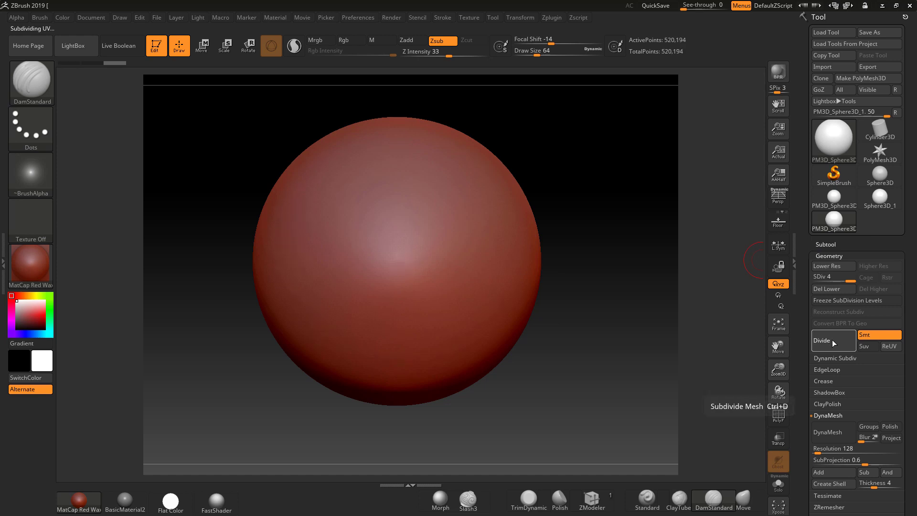
click(836, 341)
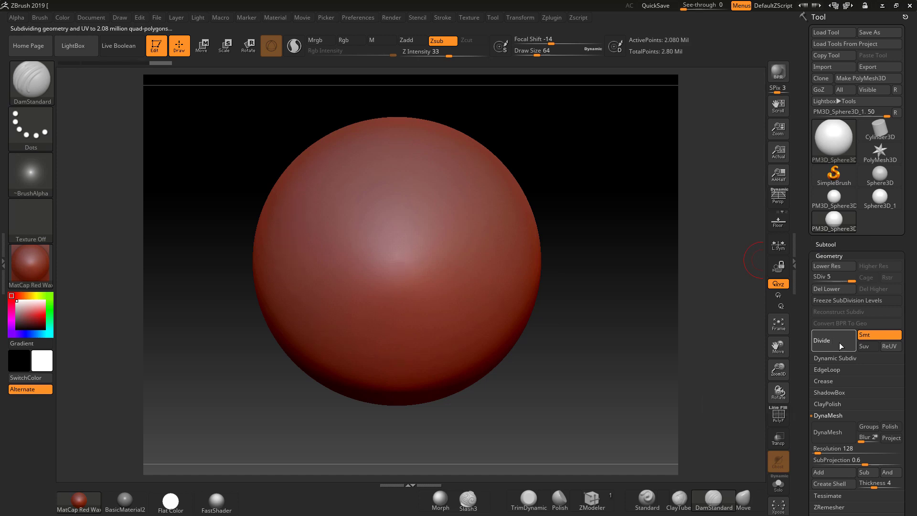
click(828, 339)
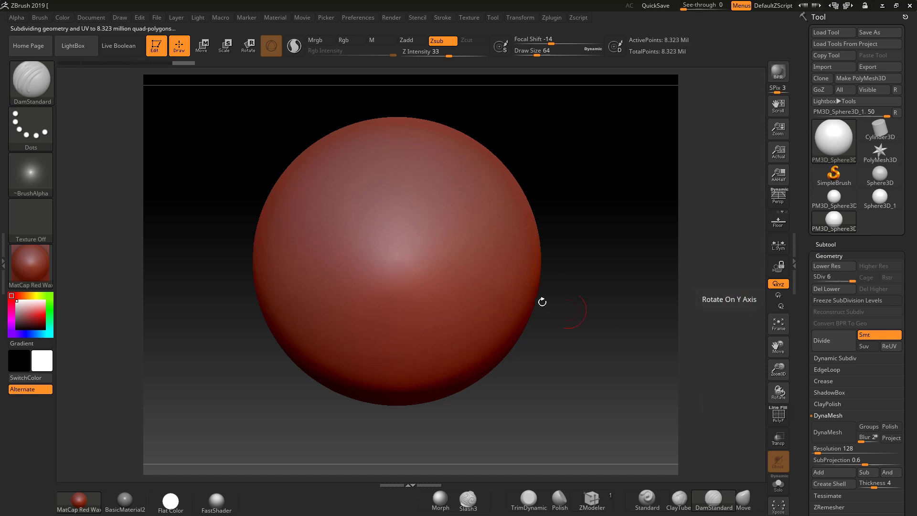
Try a diagonal DamStandard stroke on the subdivided sphere and undo it
drag(351, 214, 459, 304)
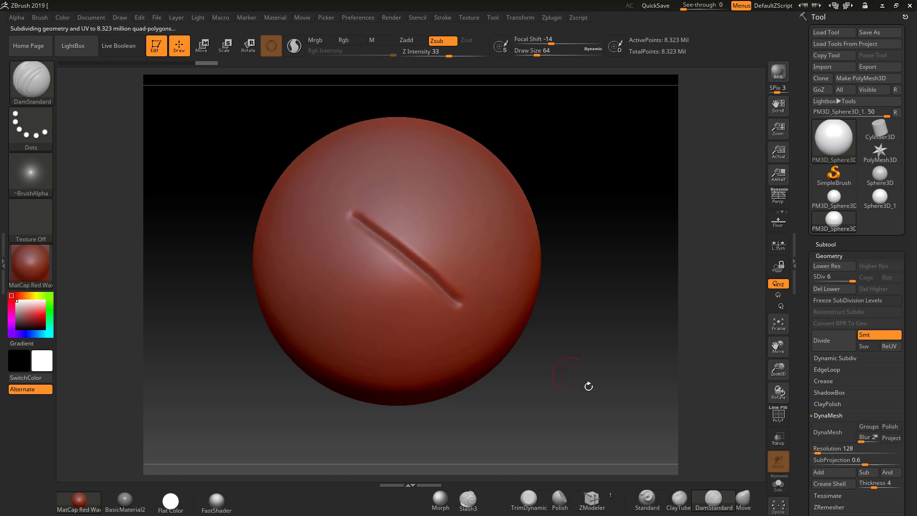
key(ctrl)
key(ctrl+z)
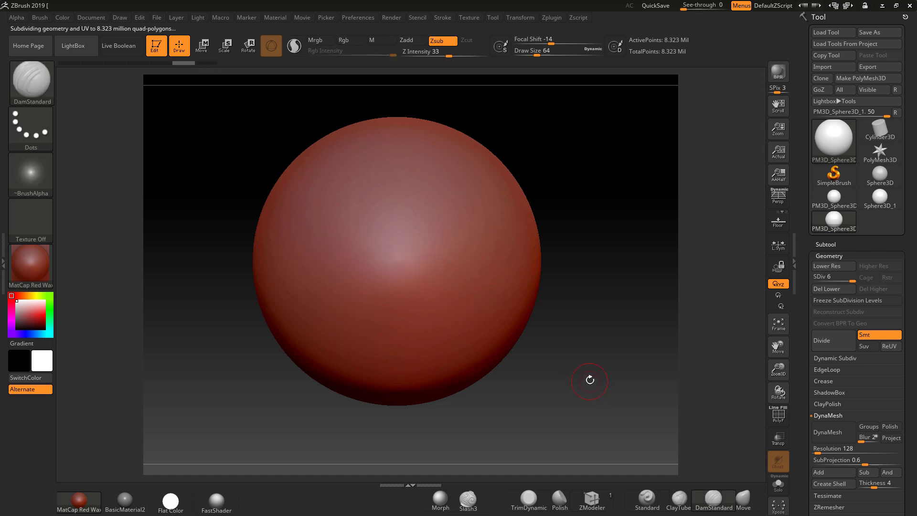
Switch from the gizmo to the transpose line and measure nearly the full width of the sphere
click(552, 18)
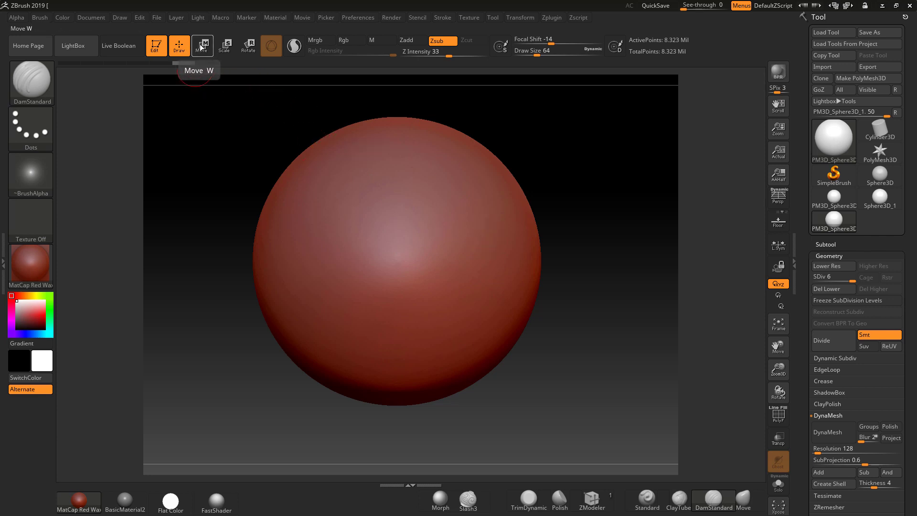
click(201, 47)
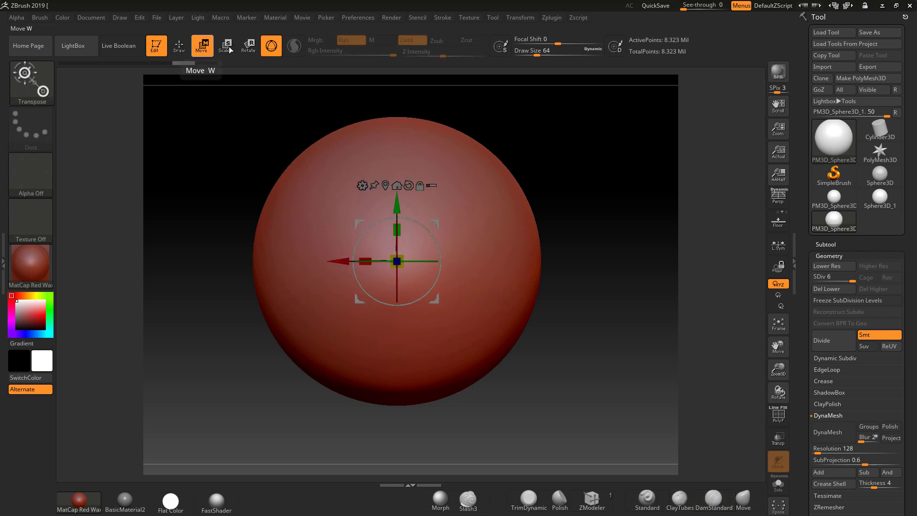
click(271, 46)
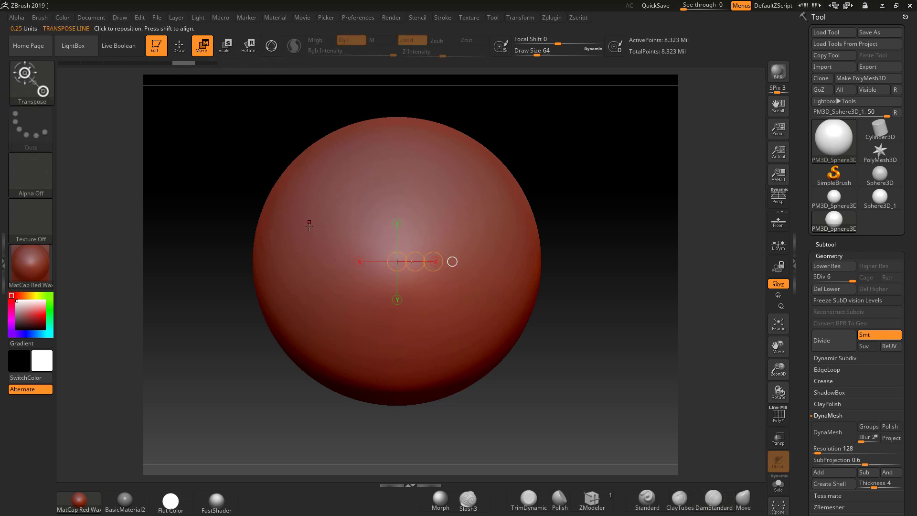
drag(296, 239, 507, 242)
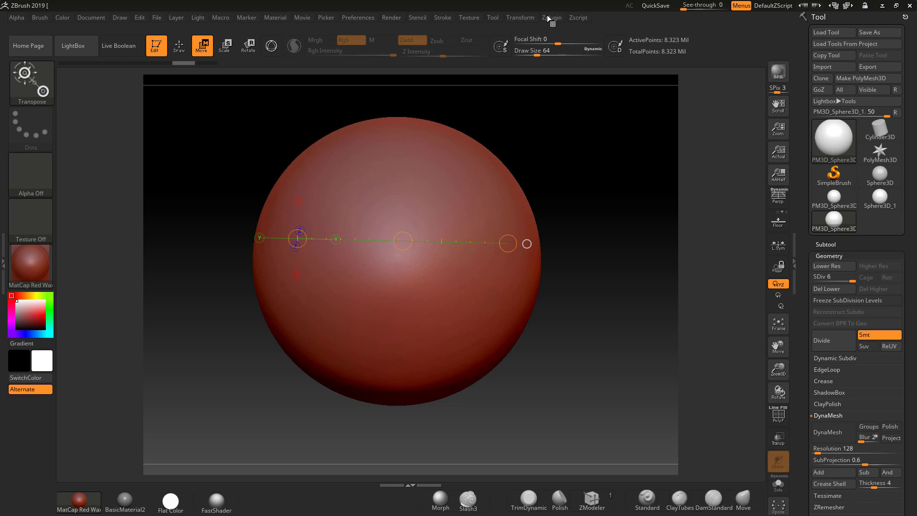
Return to draw mode and select the DamStandard brush
click(181, 49)
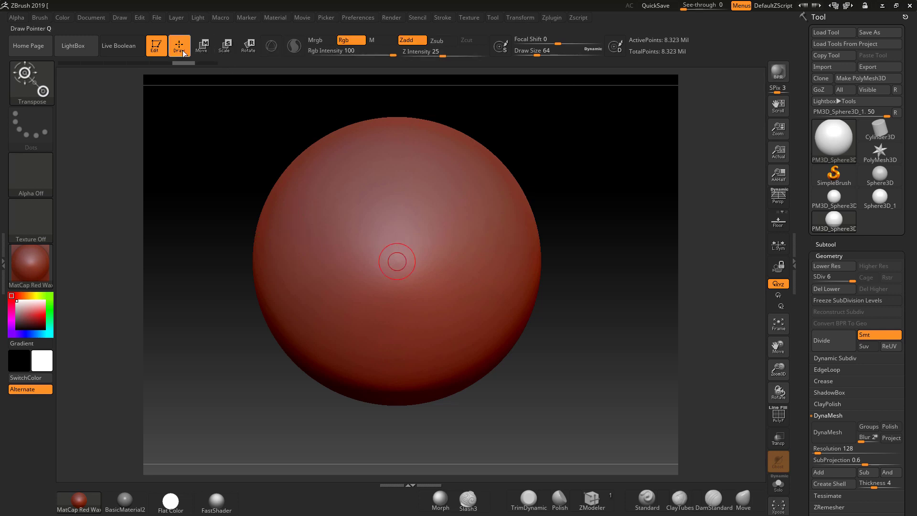
key(b)
key(d)
key(s)
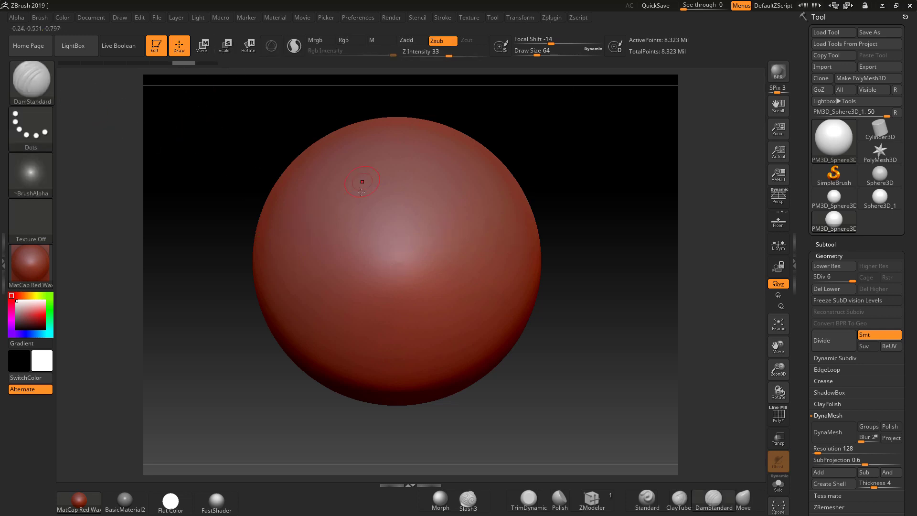
Read the sphere's X, Y and Z size in mm with Scale Master's Sliders to Subtool Size
click(552, 18)
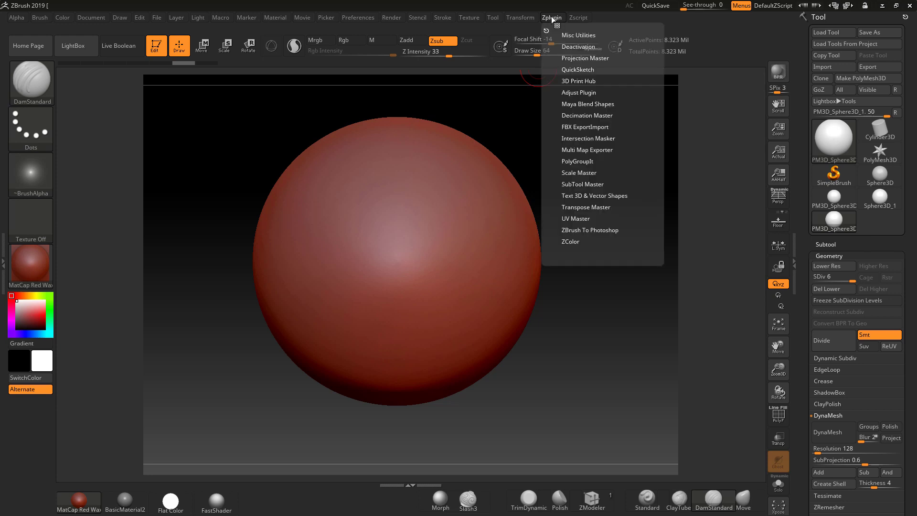
click(574, 173)
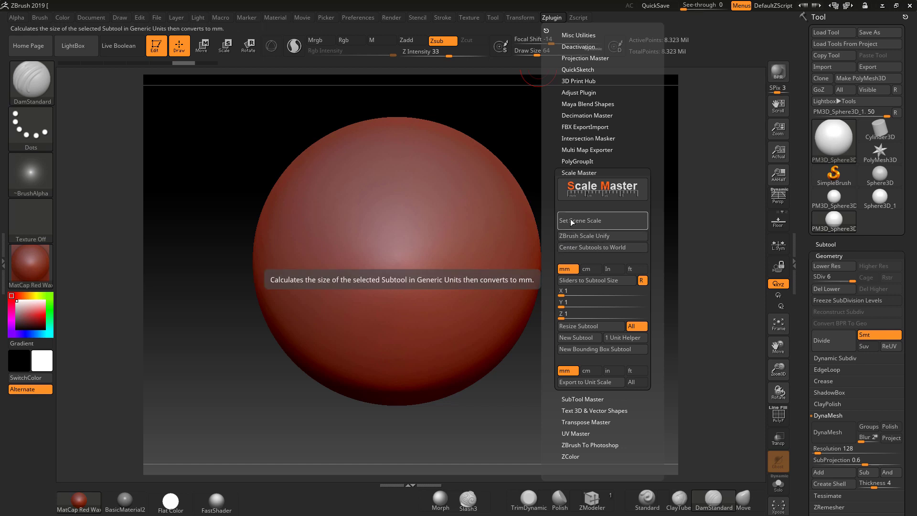
click(585, 280)
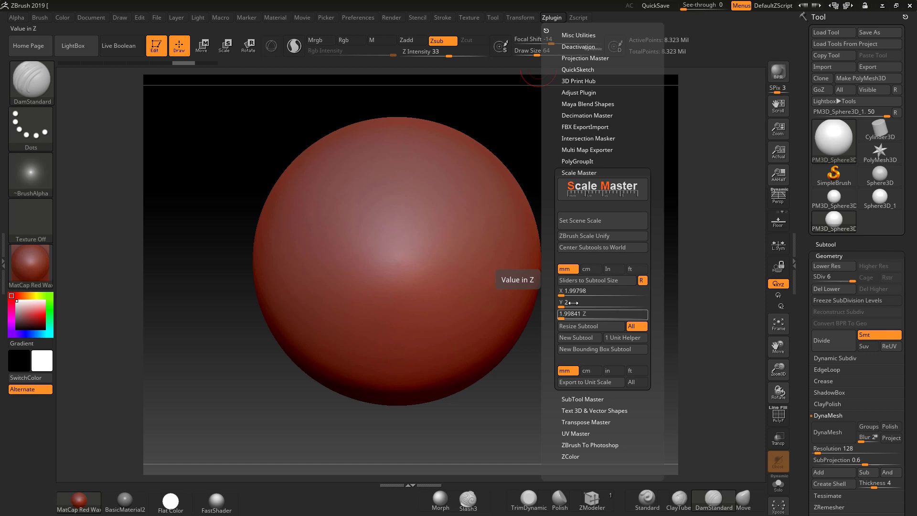
Set the scene scale with Scale Master, choosing the 2.00 x 2.00 x 2.00 mm size for the sphere
click(571, 302)
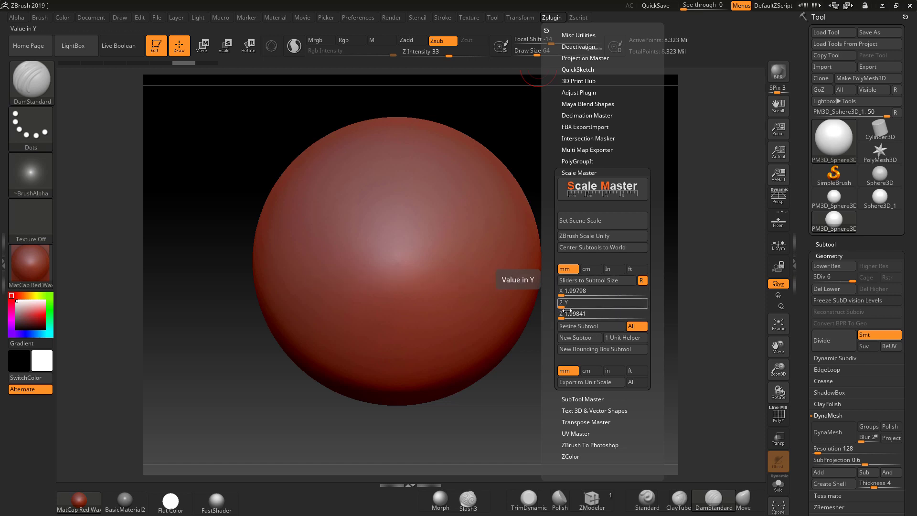
click(561, 291)
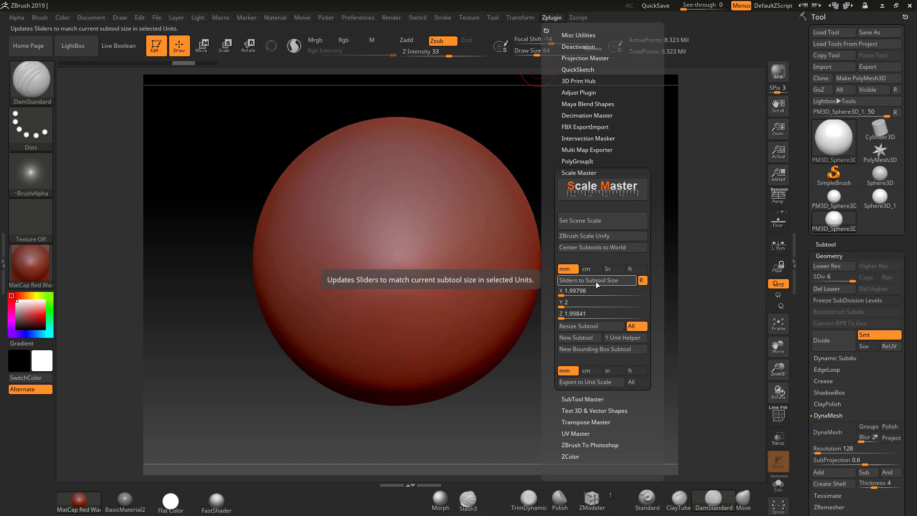
click(573, 297)
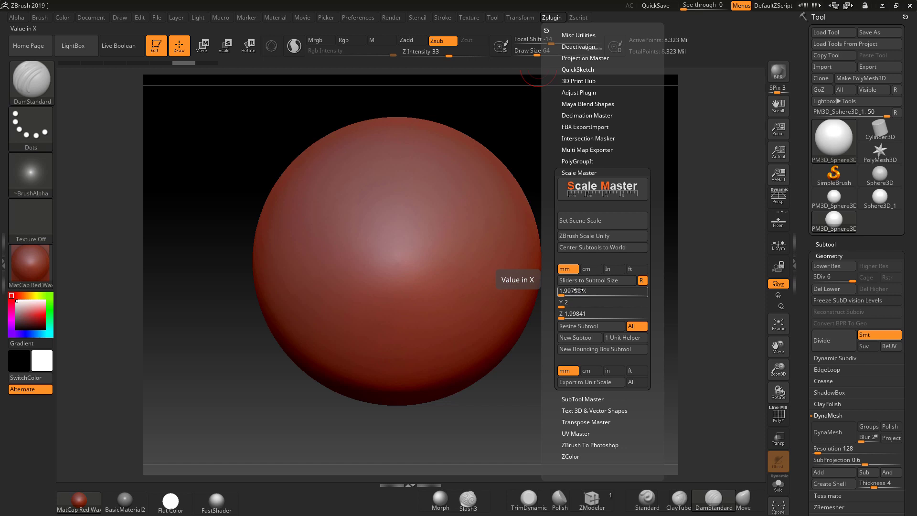
click(578, 225)
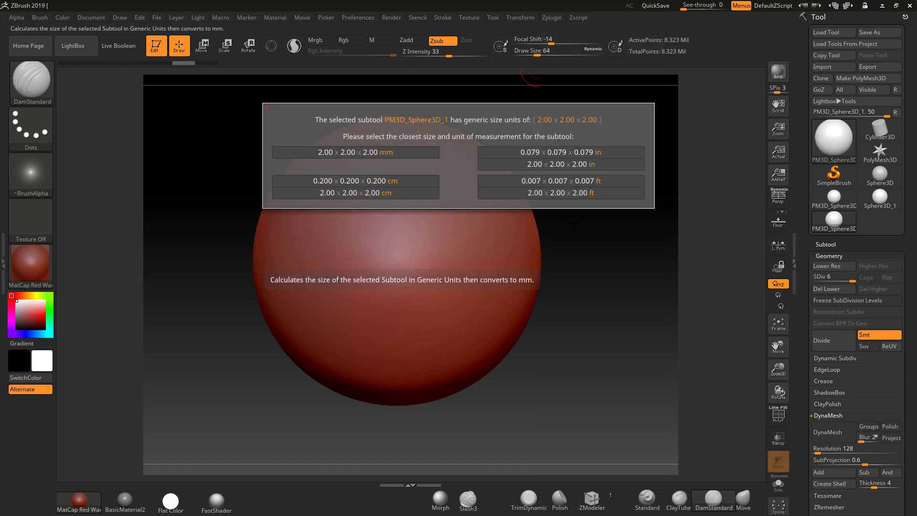
click(352, 152)
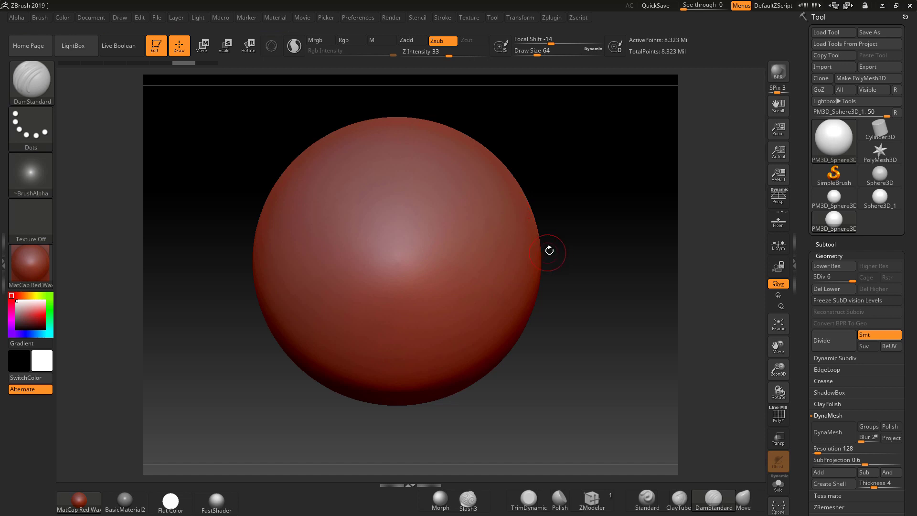
Expand the subtool list and resize the sphere with Scale Master to 50 mm in X
click(552, 18)
click(836, 244)
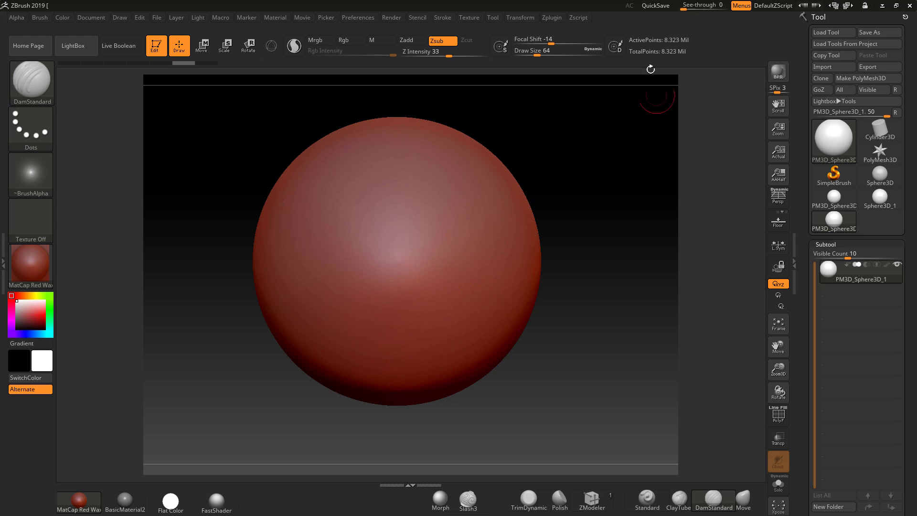
click(550, 18)
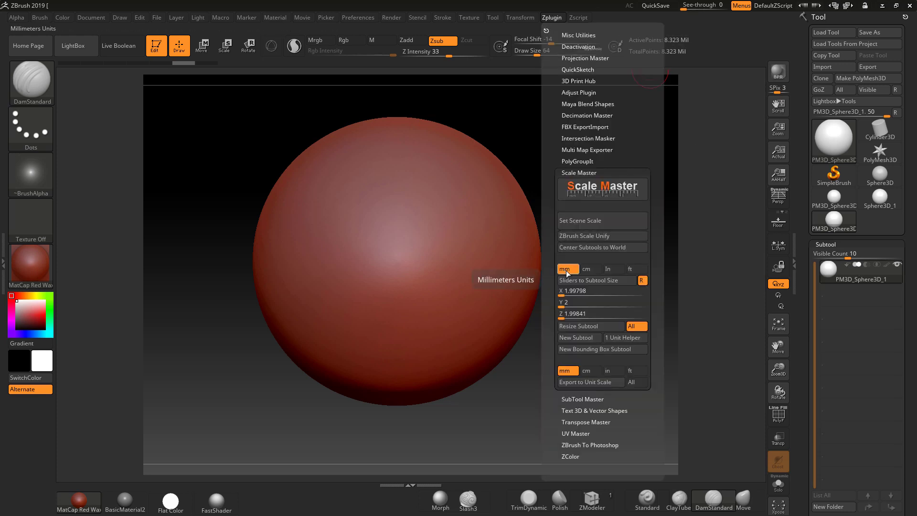
click(563, 293)
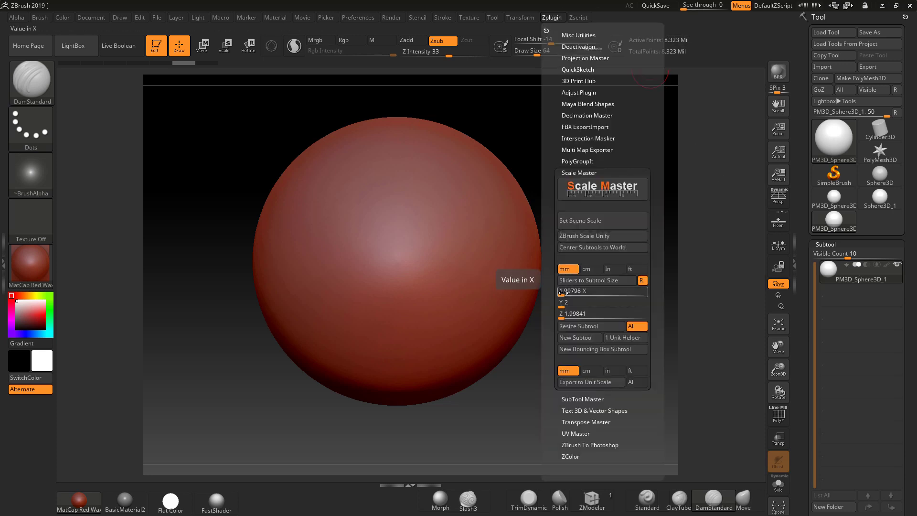
drag(562, 291, 583, 290)
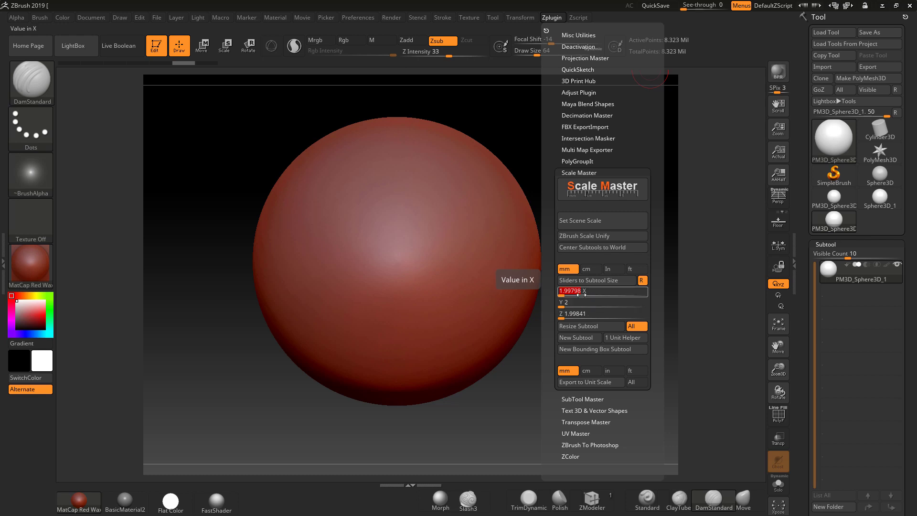
text(50)
key(Return)
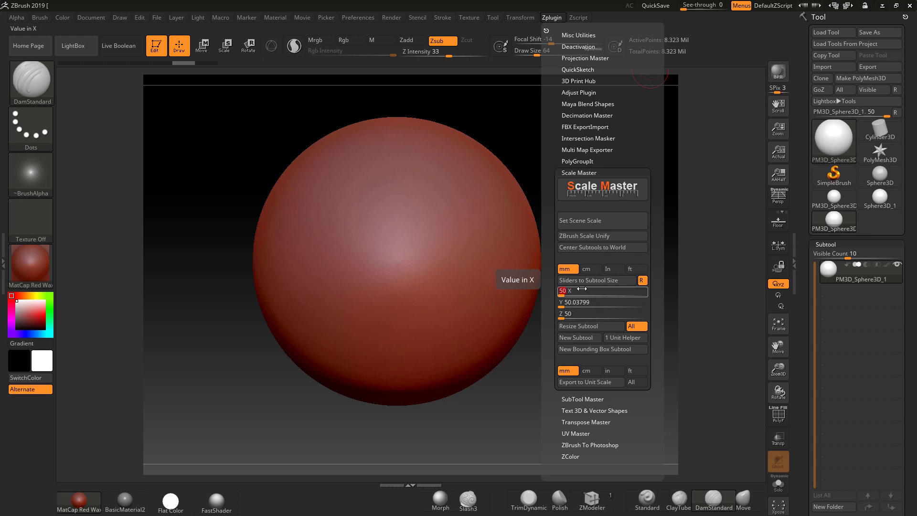
click(582, 326)
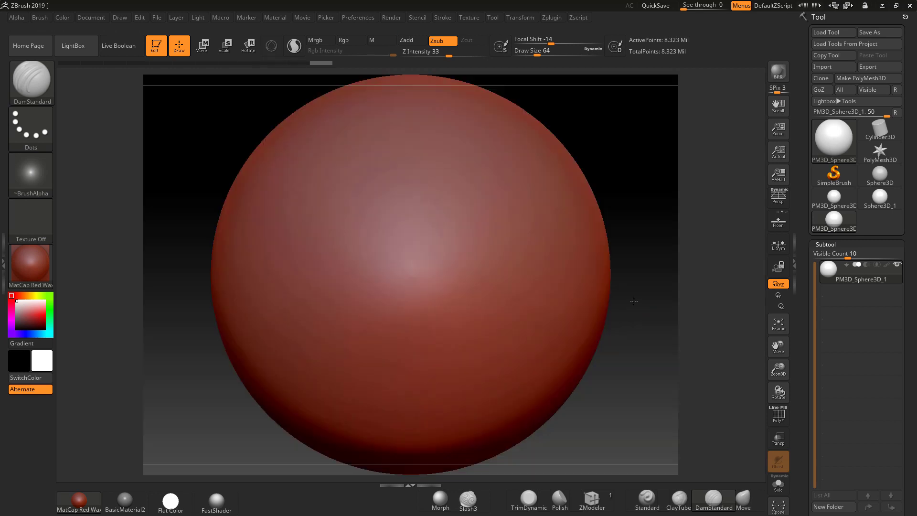
Update Scale Master's size sliders from the resized sphere and turn on the floor grid
alt+drag(633, 301, 603, 282)
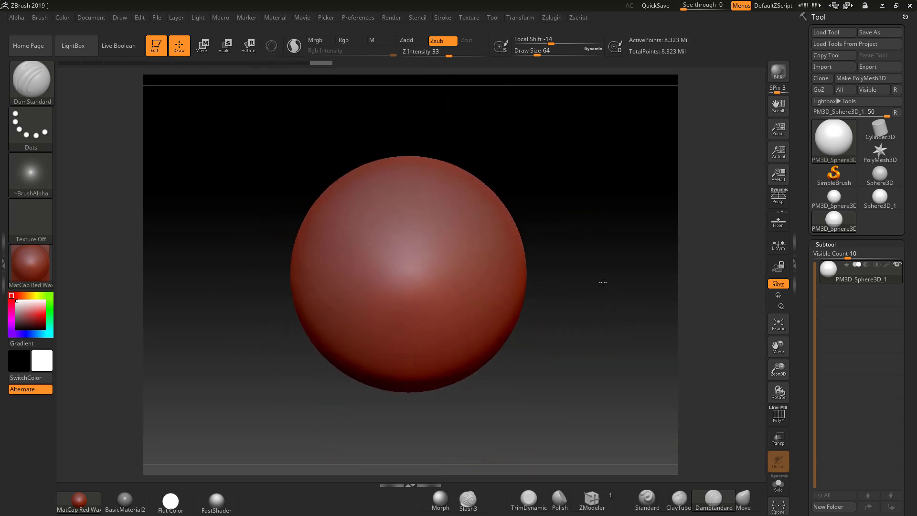
click(552, 19)
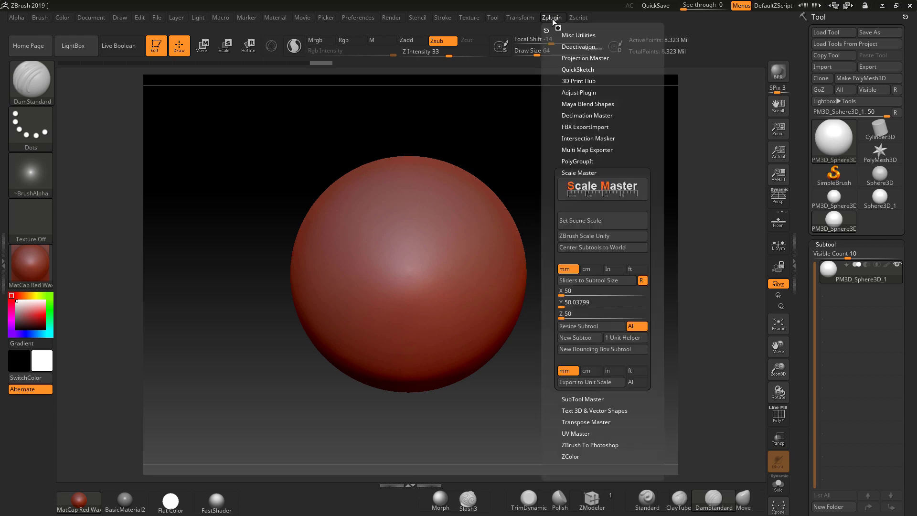
click(573, 281)
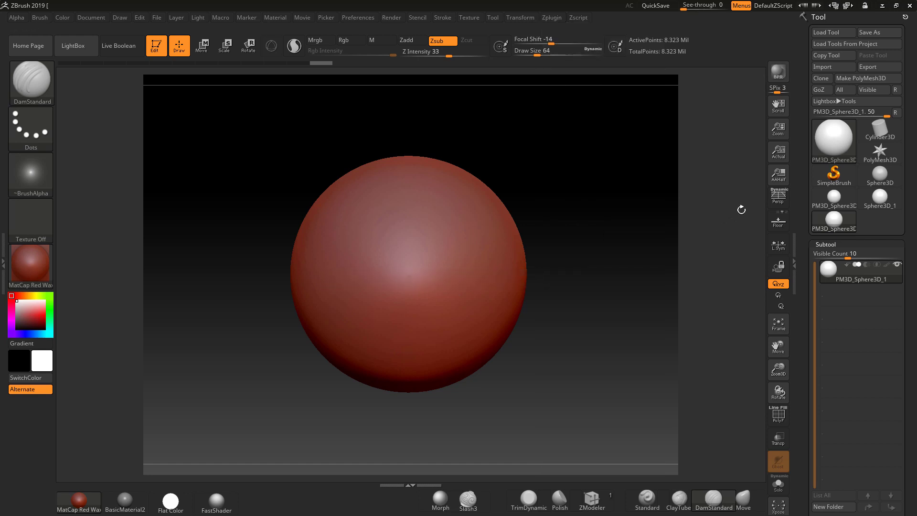
click(779, 221)
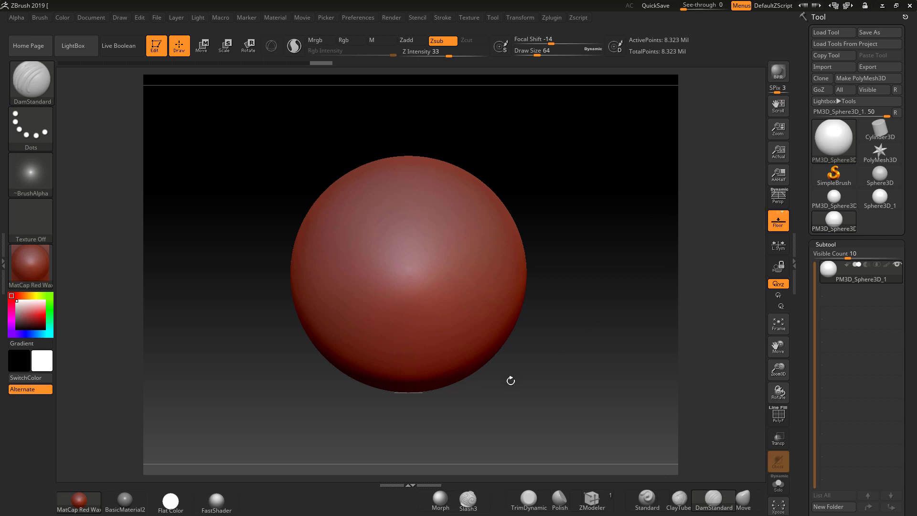
drag(510, 379, 511, 305)
Run ZBrush Scale Unify on the scene and frame the sphere above the floor grid
click(553, 19)
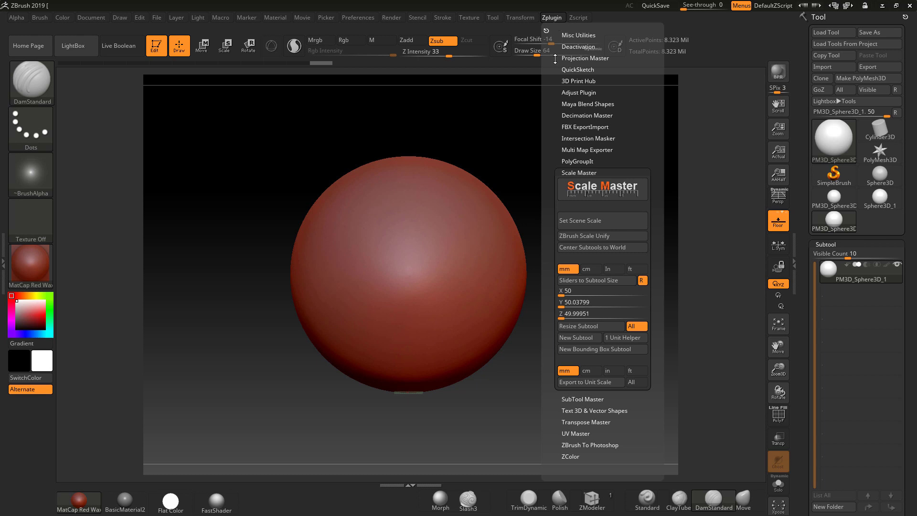
click(591, 235)
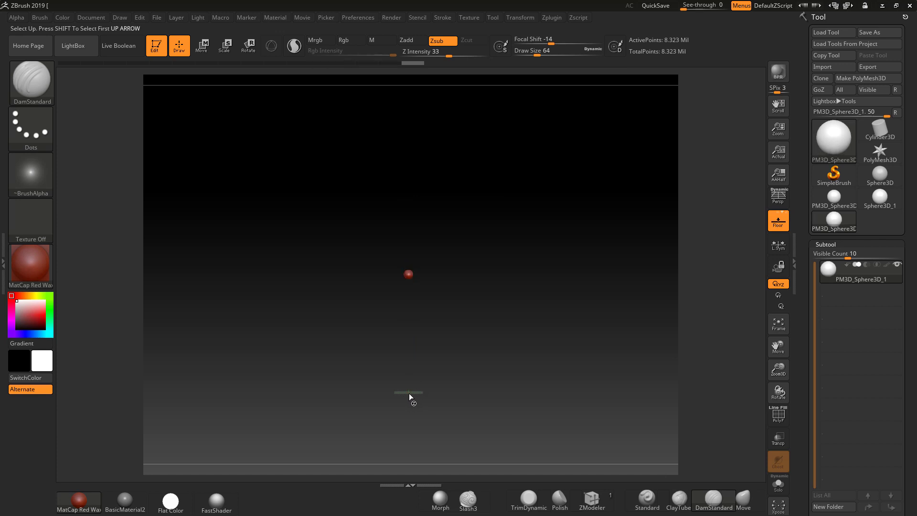
key(f)
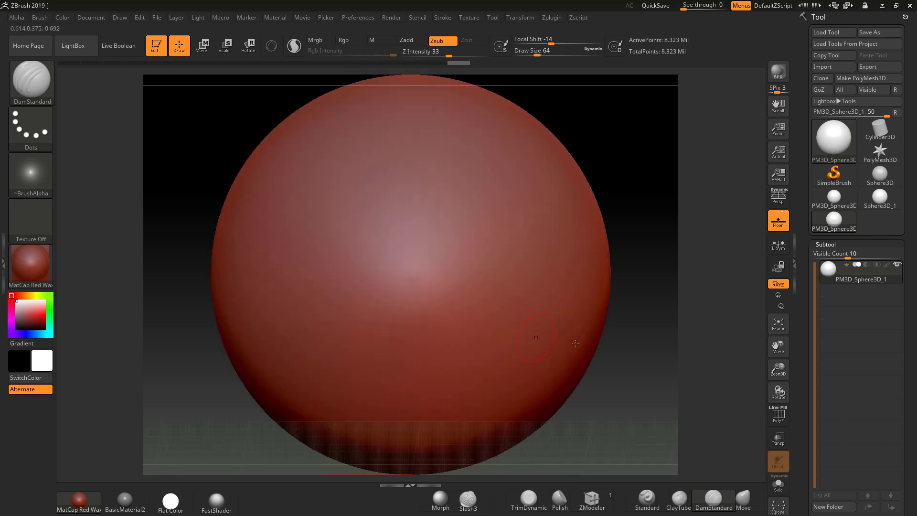
ctrl+right_drag(689, 308, 638, 254)
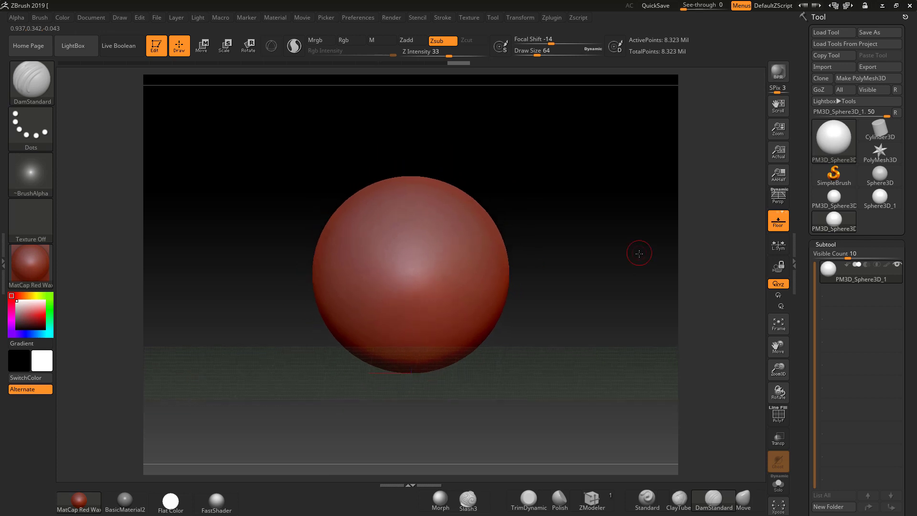
mouse_move(638, 253)
mouse_down()
mouse_move(635, 282)
mouse_move(642, 274)
mouse_move(625, 249)
mouse_up()
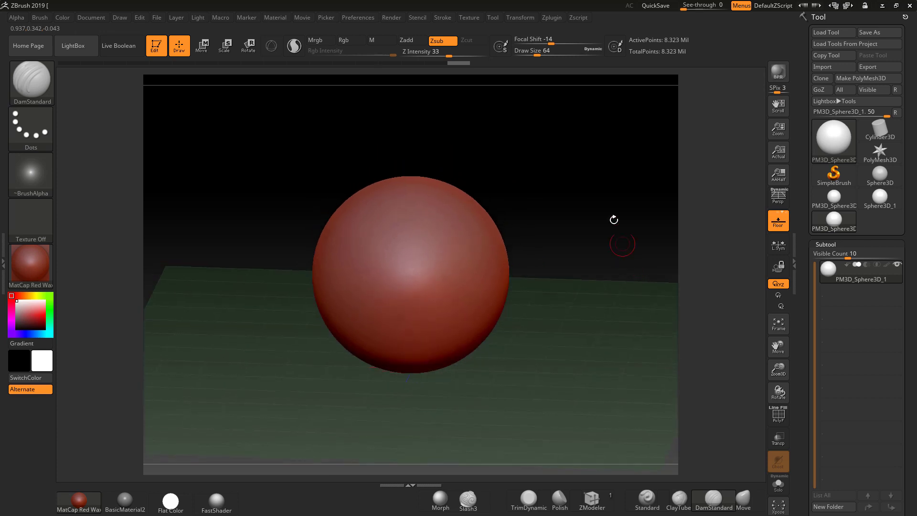
Check the unified sphere's X, Y and Z size in mm in Scale Master
click(554, 19)
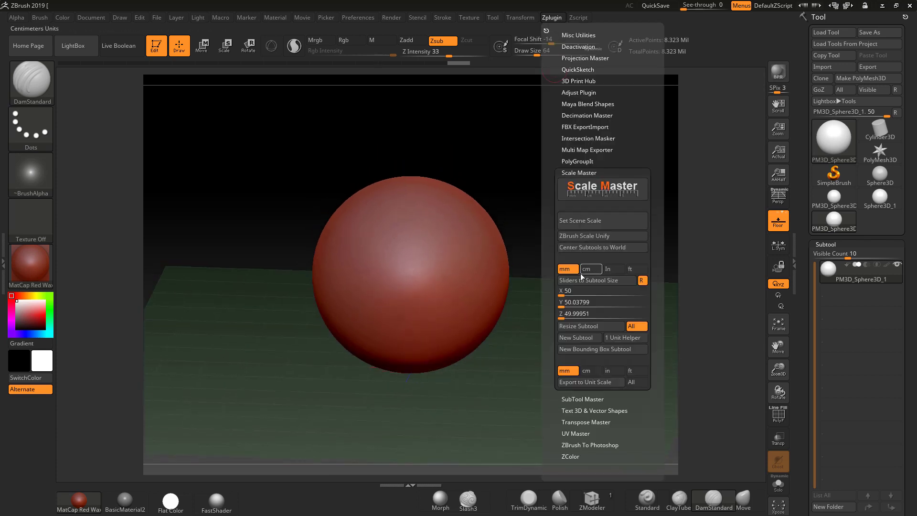
click(568, 290)
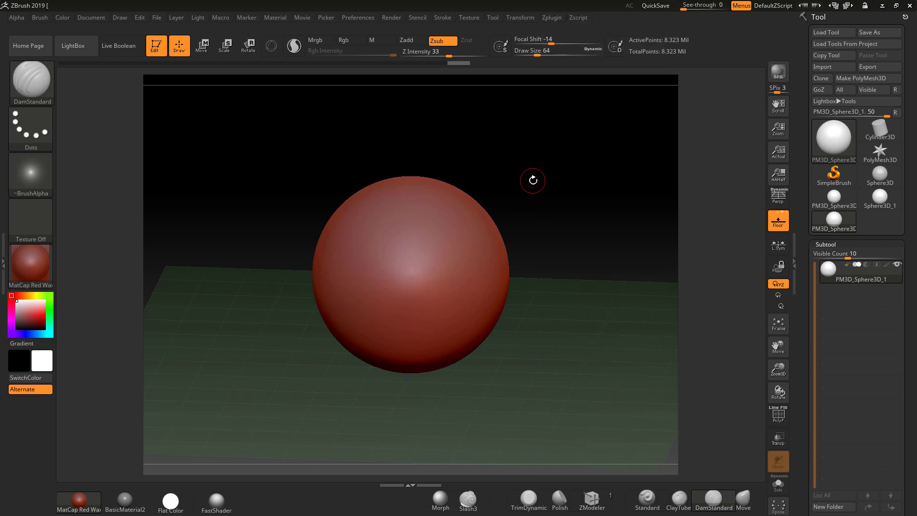
mouse_move(567, 213)
shift+mouse_down()
mouse_move(569, 203)
mouse_move(589, 219)
shift+mouse_up()
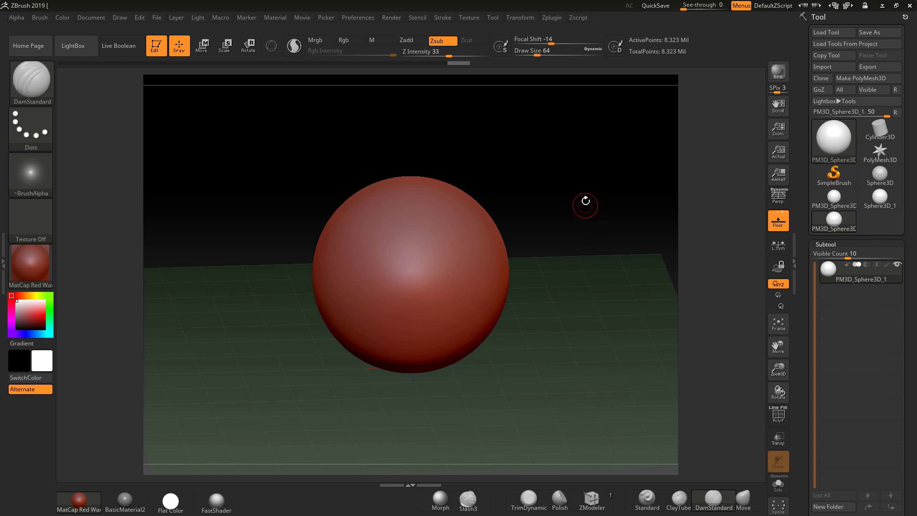
alt+drag(587, 193, 645, 225)
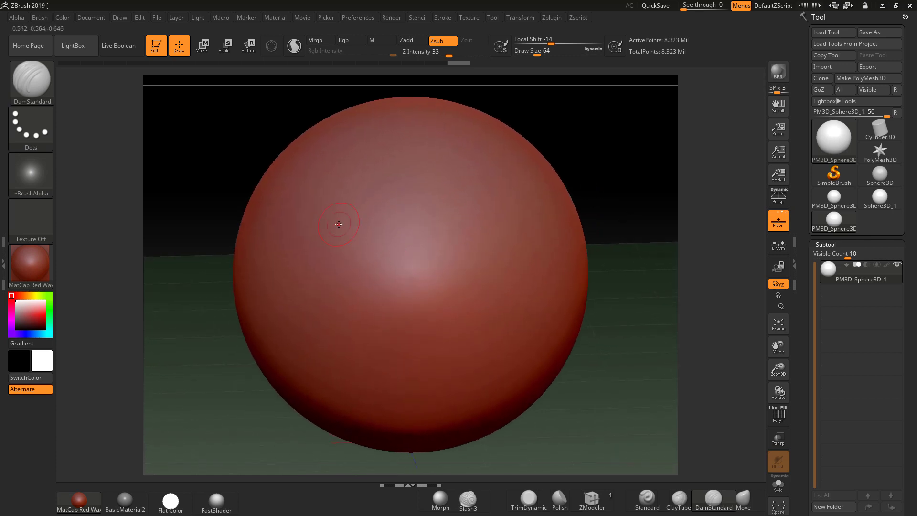
Try a diagonal DamStandard stroke across the front of the unified sphere and undo it
drag(338, 223, 488, 318)
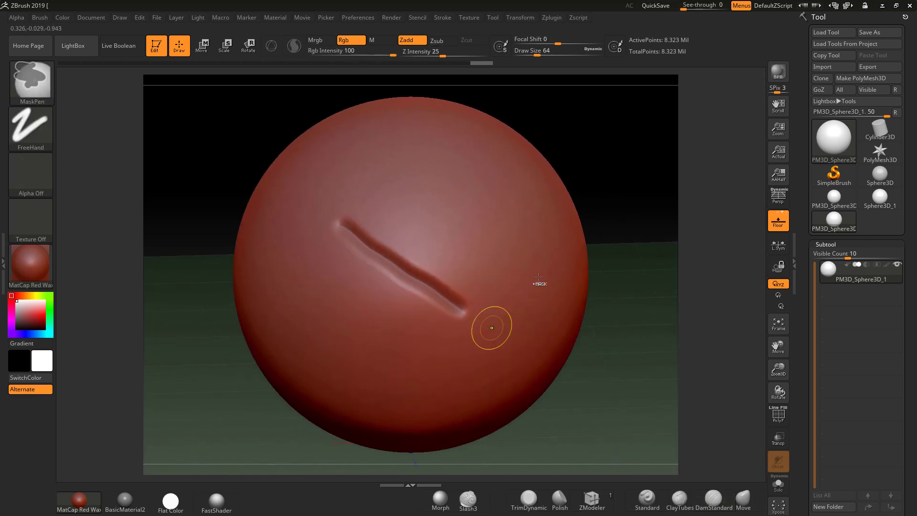
key(ctrl+z)
alt+drag(639, 209, 609, 176)
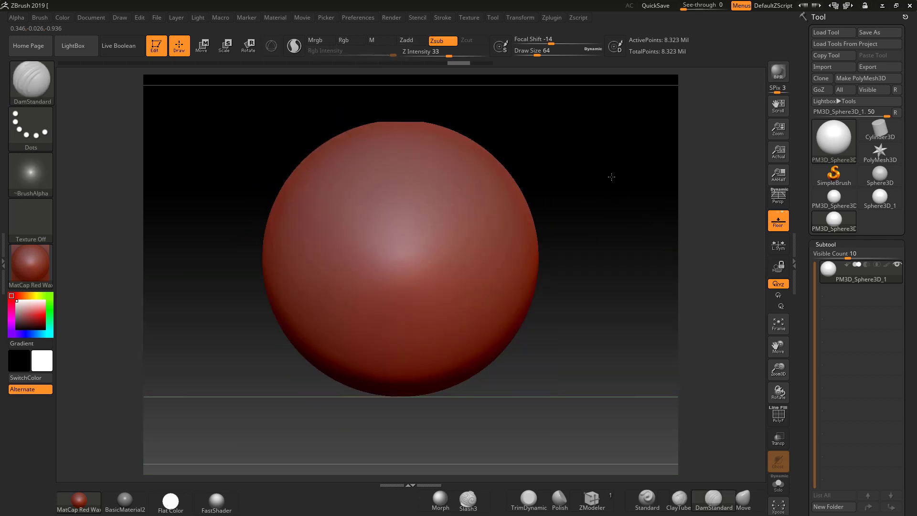
Append a Cube3D primitive to the sphere's tool as a new subtool
scroll(915, 422, down, 4)
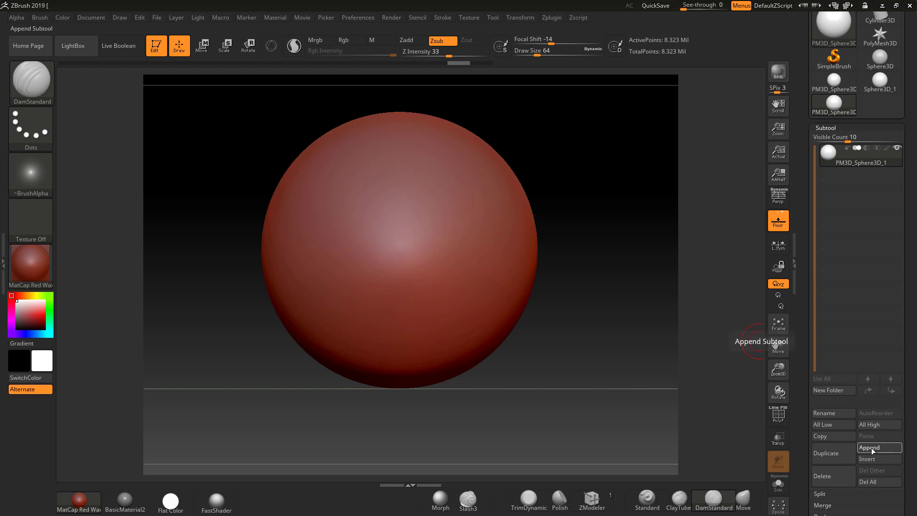
click(870, 448)
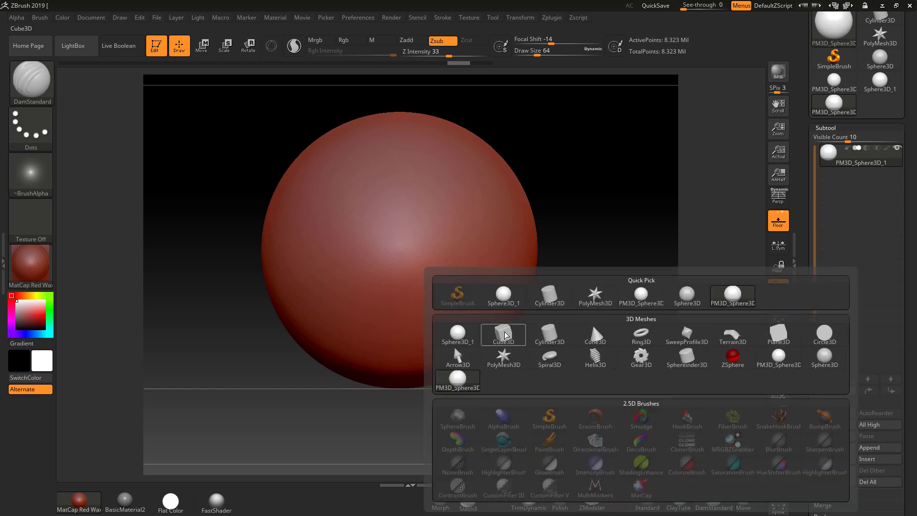
mouse_move(506, 334)
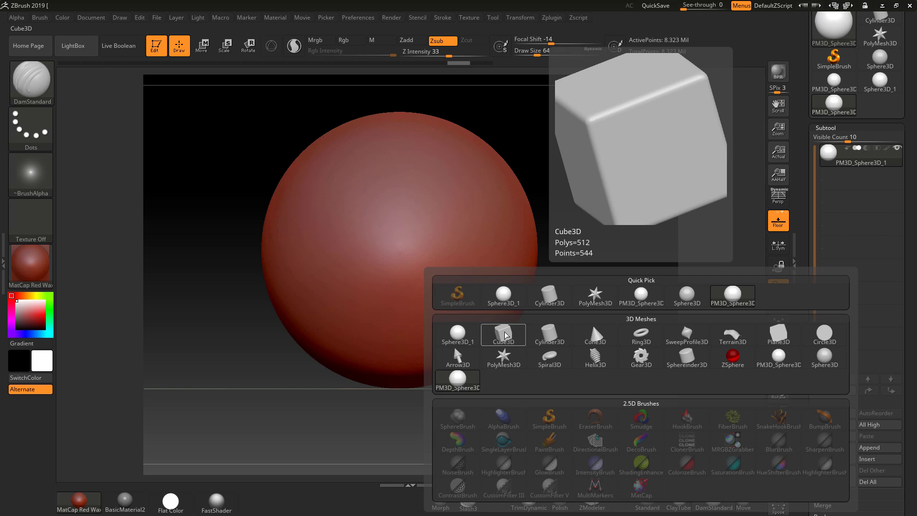
click(505, 334)
click(551, 18)
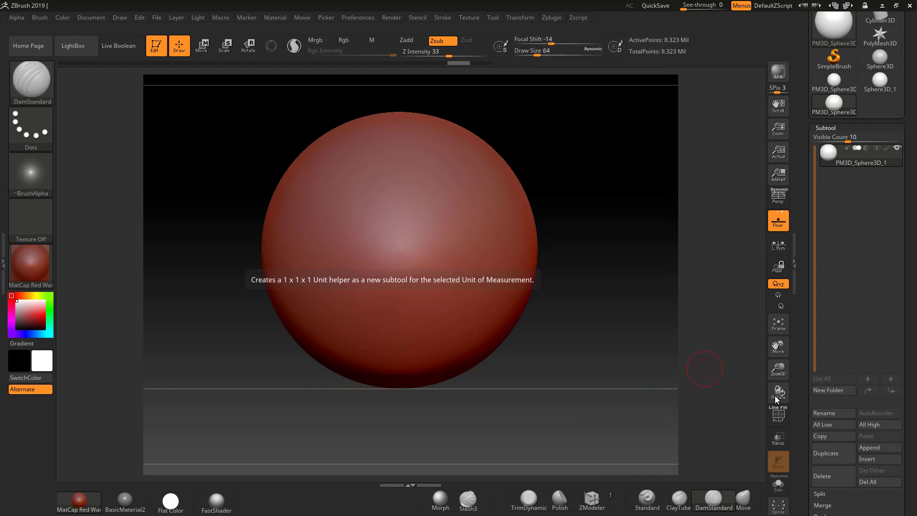
click(876, 447)
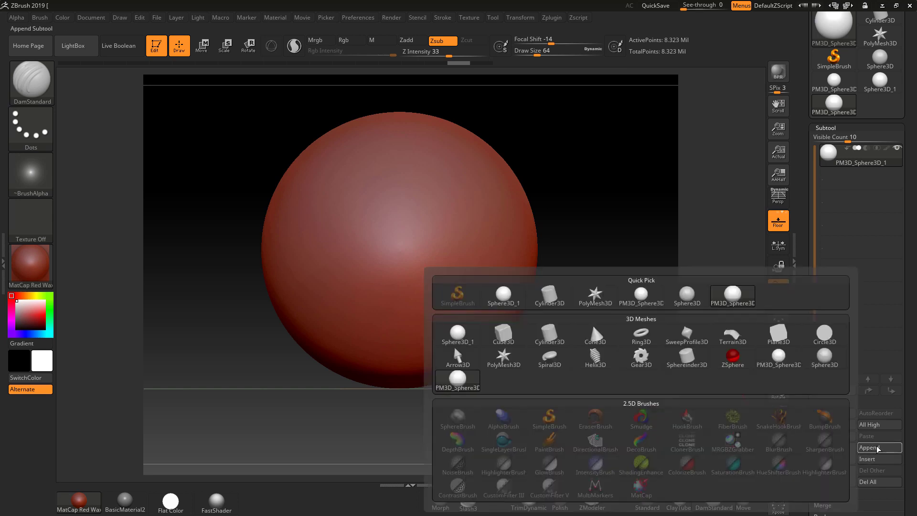
mouse_move(506, 337)
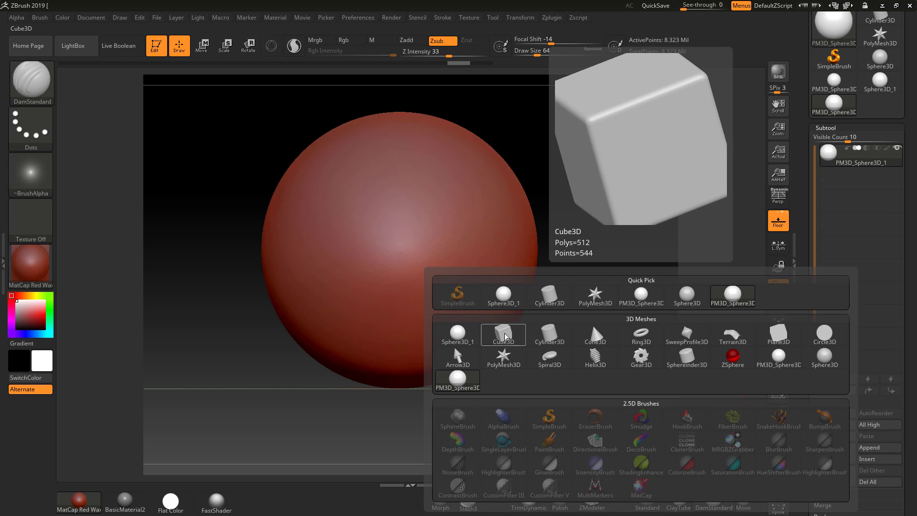
click(504, 335)
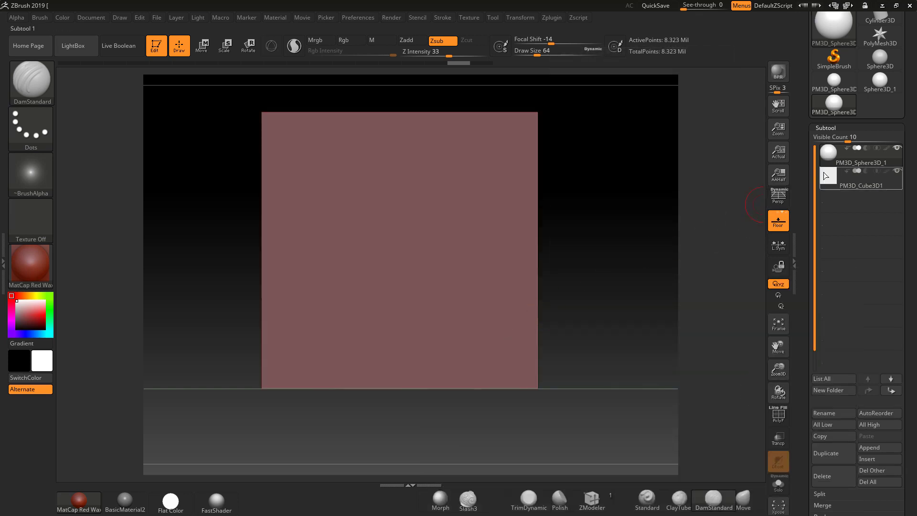
Select the cube subtool and move it sideways along X with the gizmo so it sits beside the sphere
click(827, 176)
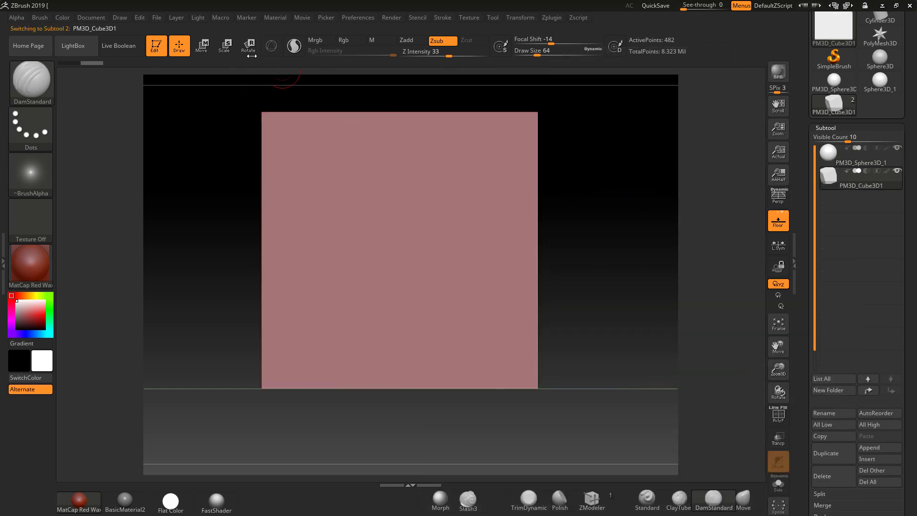
click(202, 46)
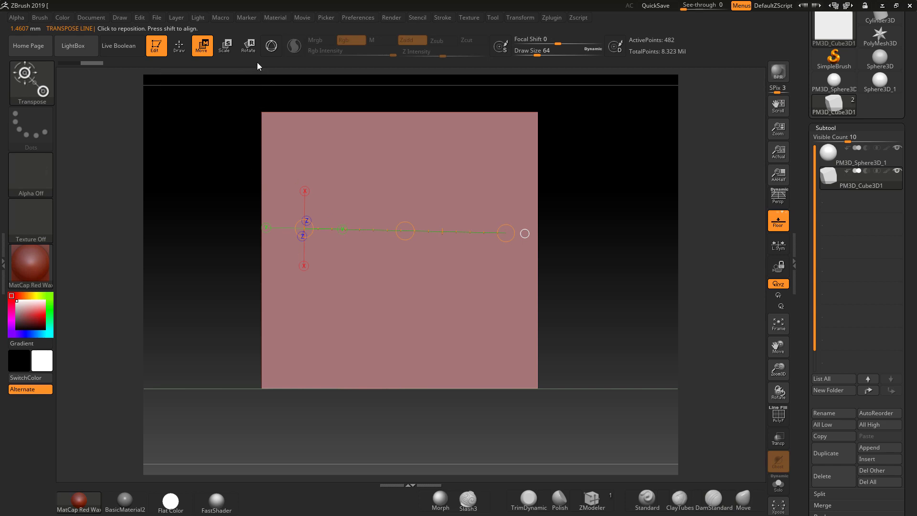
click(271, 45)
drag(384, 263, 617, 261)
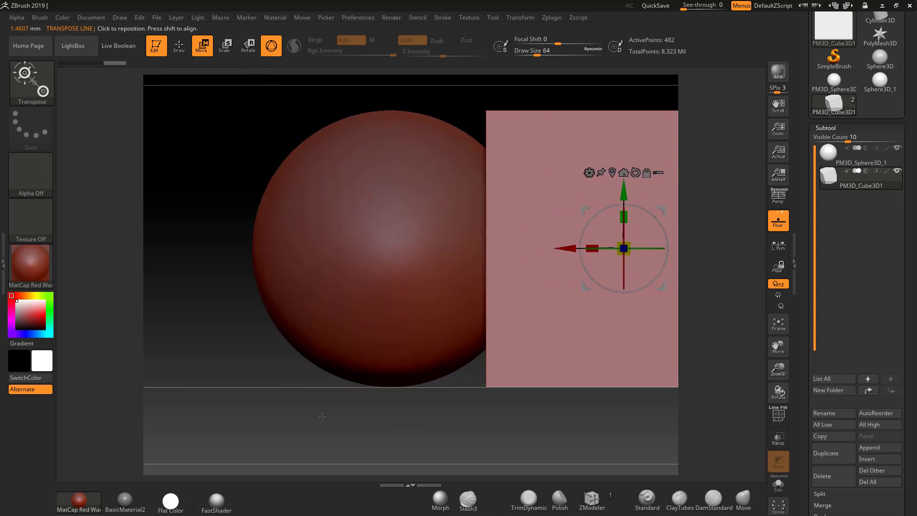
Move the cube farther along X with the gizmo so it stands clear of the sphere
alt+drag(321, 416, 221, 416)
alt+drag(386, 423, 347, 398)
alt+drag(434, 380, 358, 398)
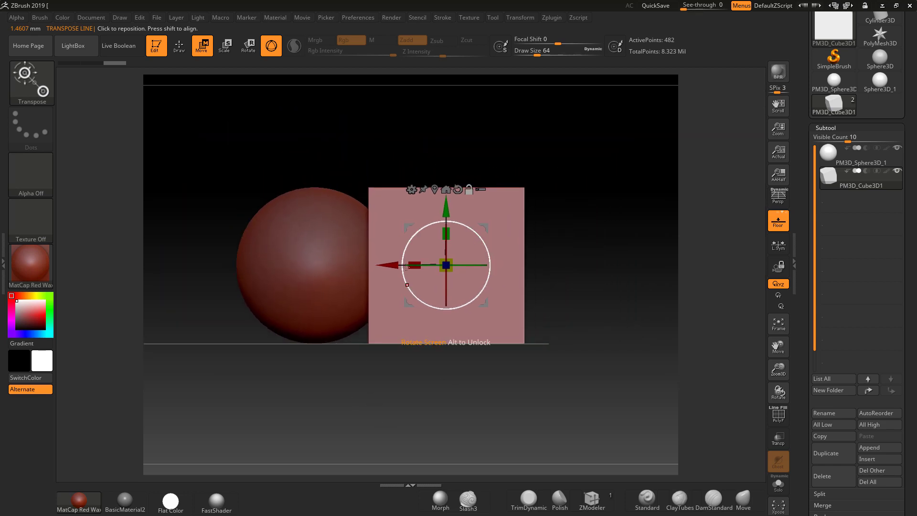
drag(406, 266, 440, 266)
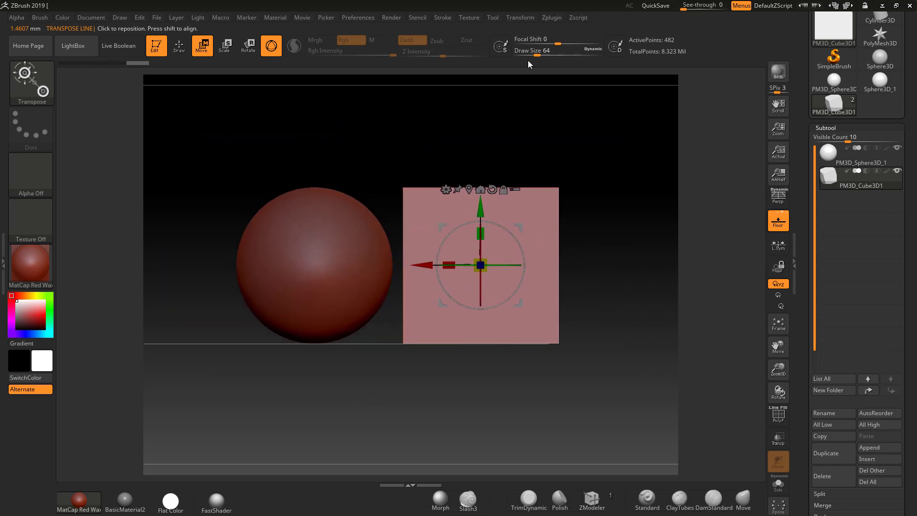
Load the cube's size in mm into the Scale Master sliders and turn off resizing of all subtools
click(552, 18)
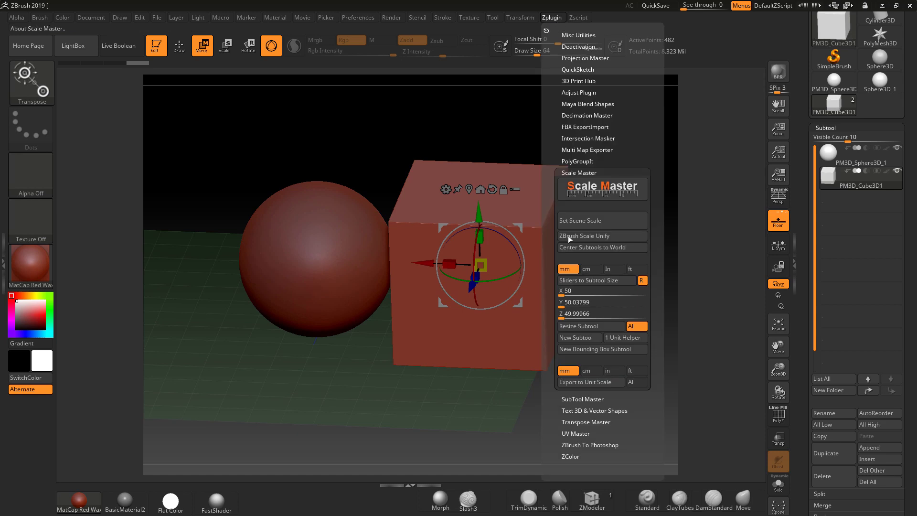
click(588, 280)
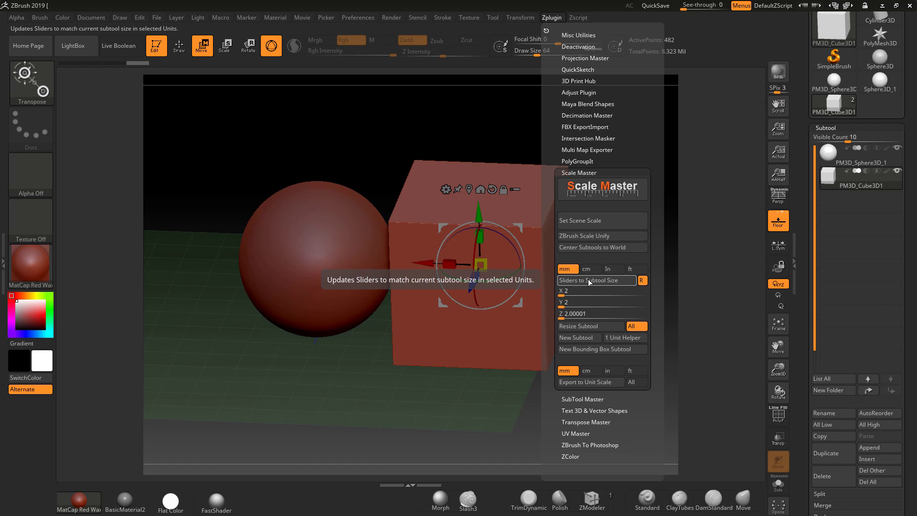
click(643, 282)
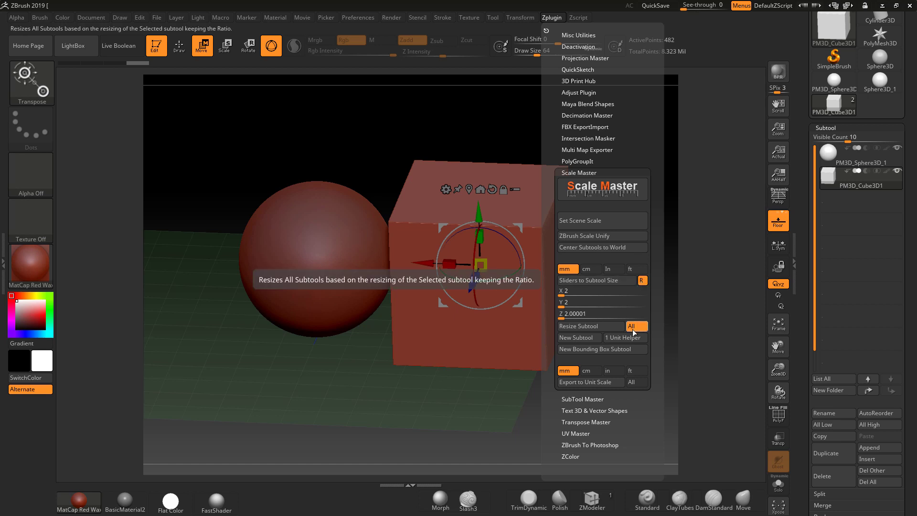
click(586, 326)
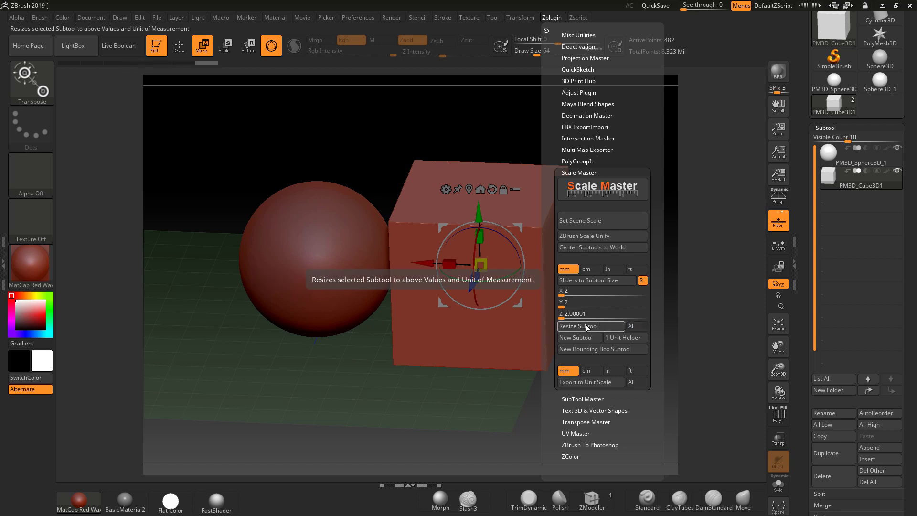
click(581, 279)
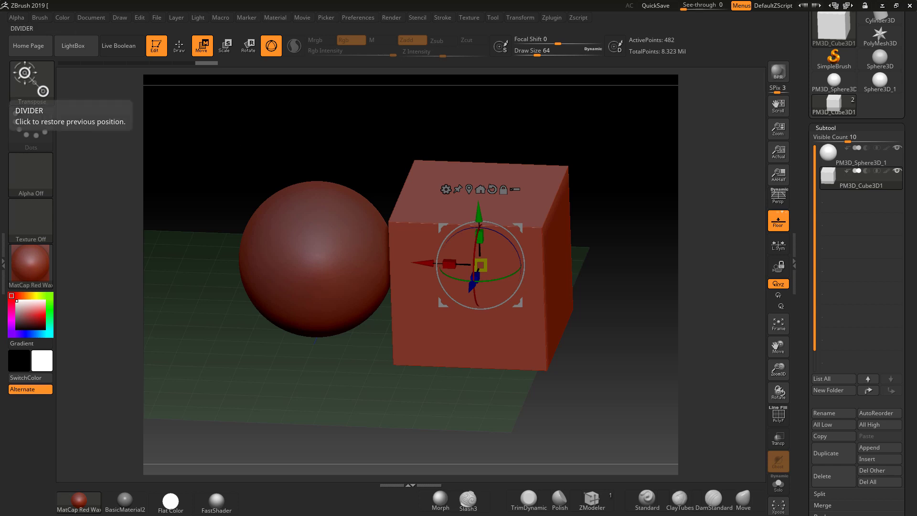
Measure the cube's top edge with a Transpose line, then select the sphere and check the Scale Master resize settings
click(25, 78)
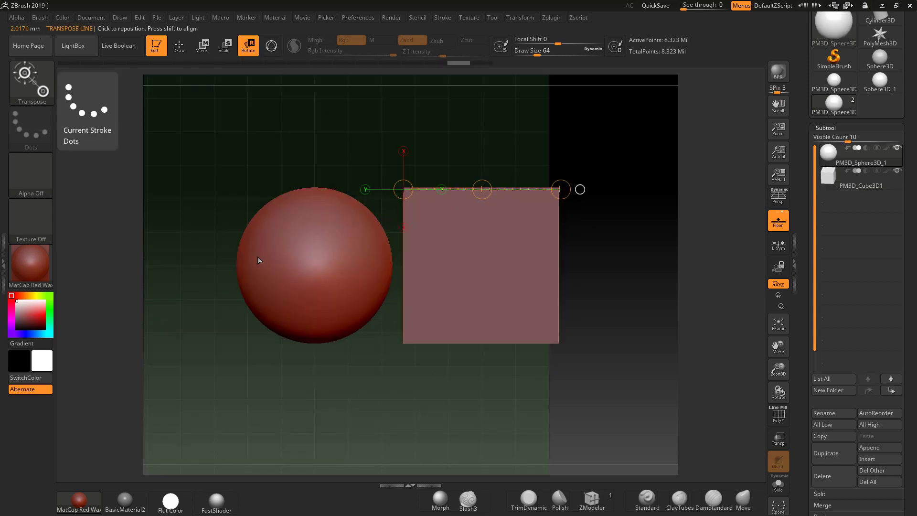
drag(257, 257, 199, 249)
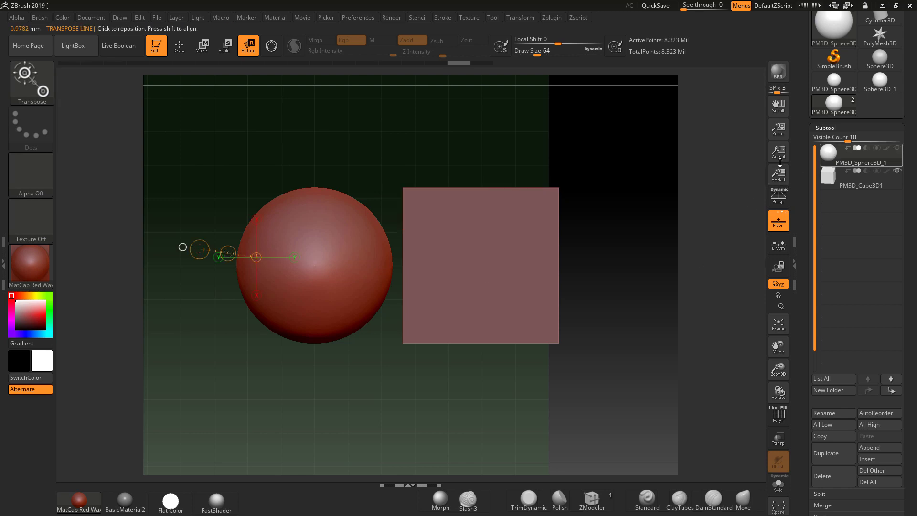
click(552, 17)
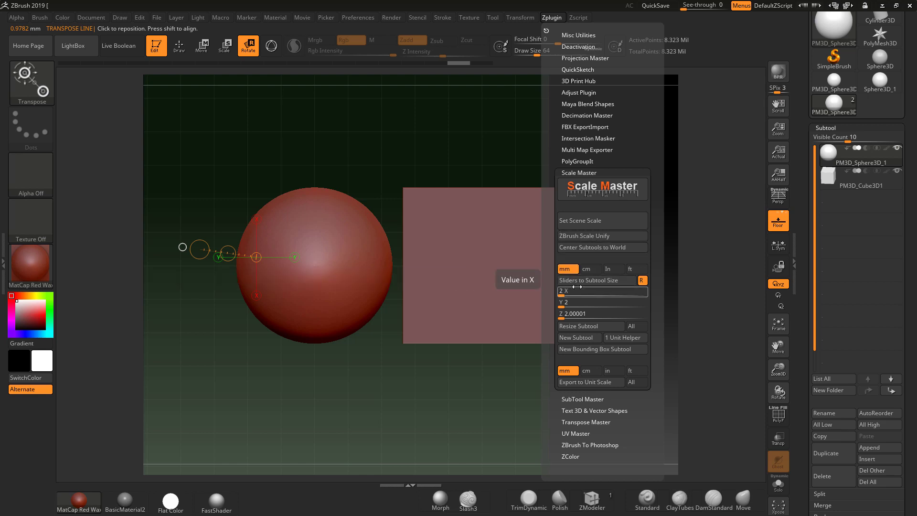
click(640, 327)
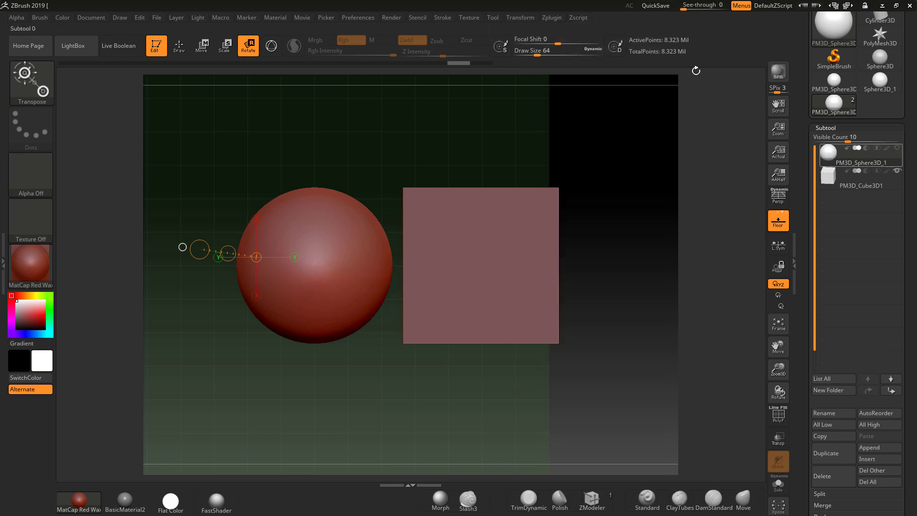
Switch to the cube and back to the sphere subtool, and load the sphere's mm size into the Scale Master sliders
click(552, 19)
click(828, 176)
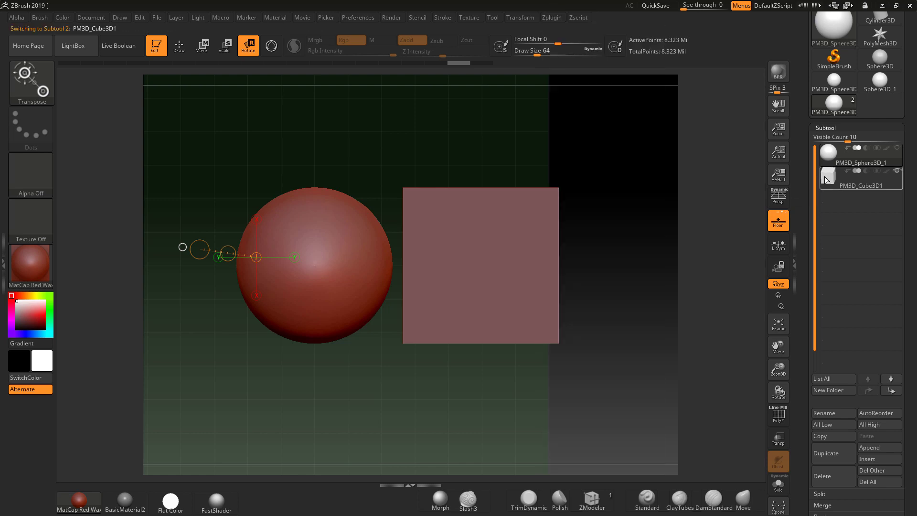
click(552, 17)
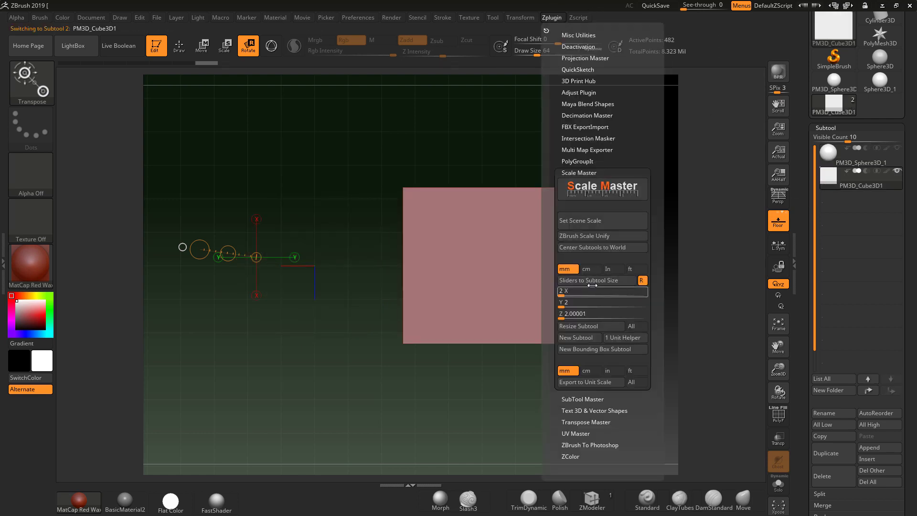
key(Up)
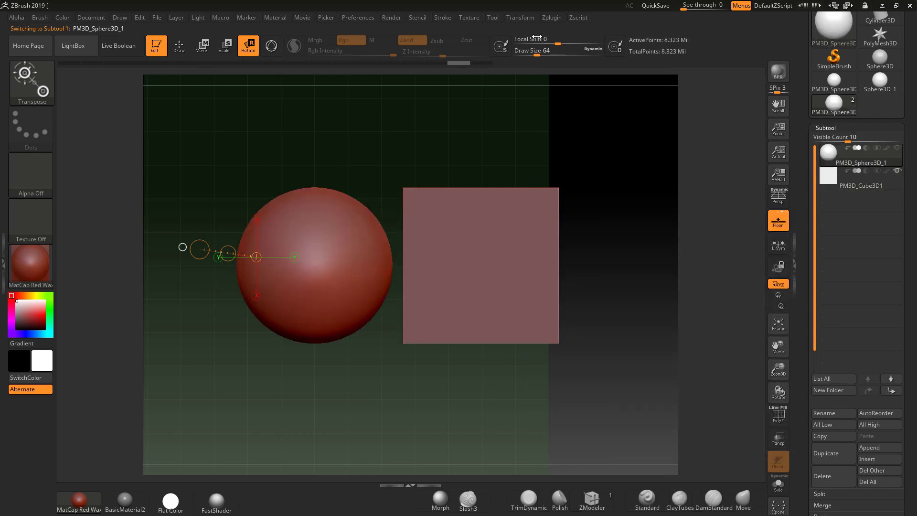
click(549, 17)
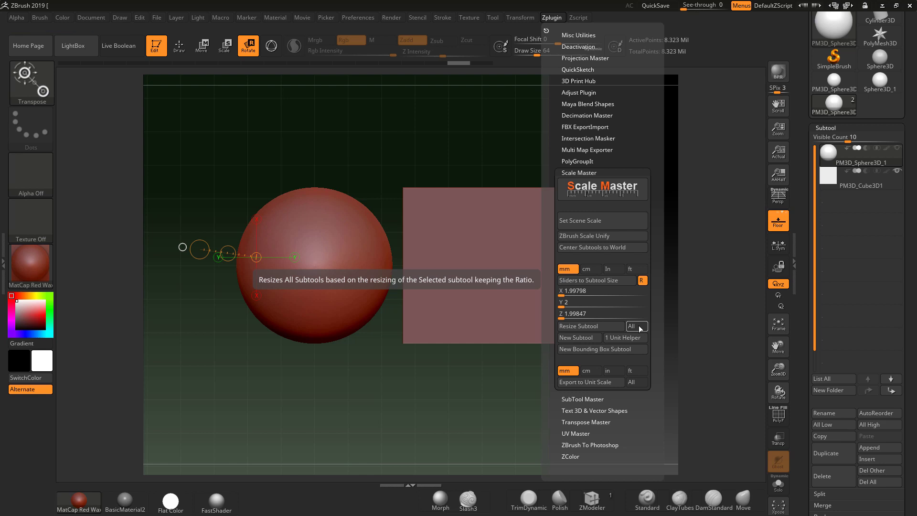
Resize only the sphere subtool to 50 mm in X with Scale Master, keeping its ratio and accepting the distortion warning
click(571, 289)
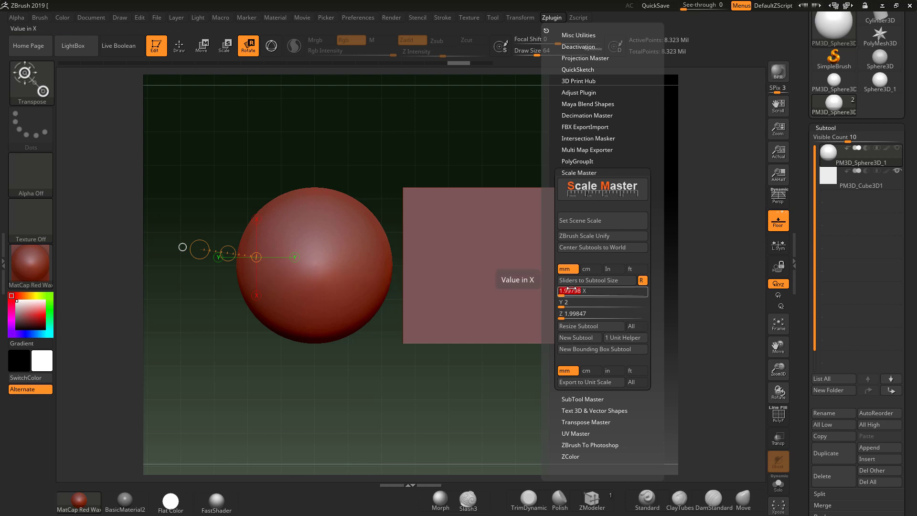
text(50)
key(Return)
click(583, 327)
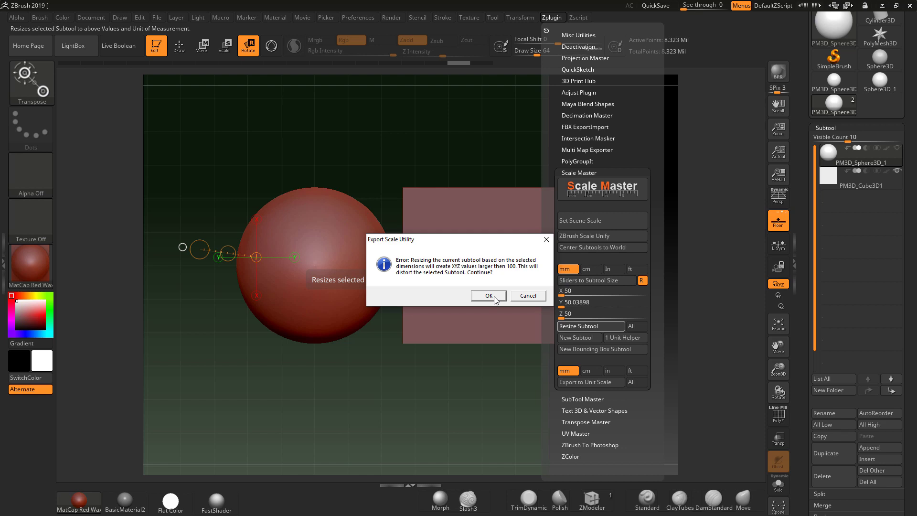
click(494, 297)
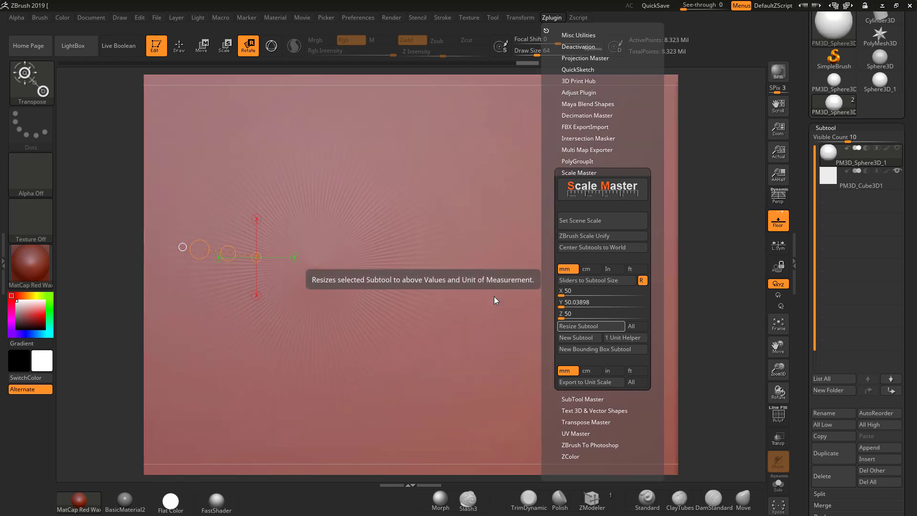
Reset the Move gizmo's orientation on the enlarged sphere and shift the sphere along X until the small cube is uncovered
alt+drag(704, 317, 563, 229)
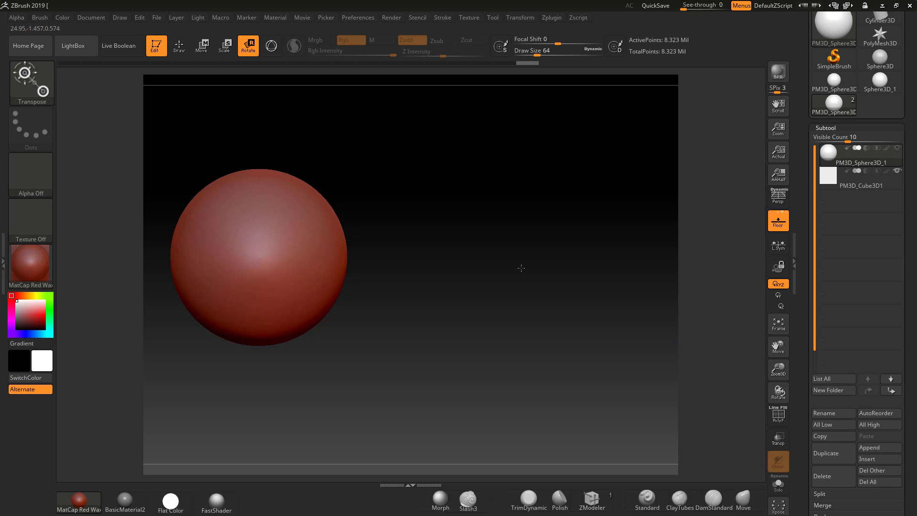
alt+drag(511, 269, 663, 260)
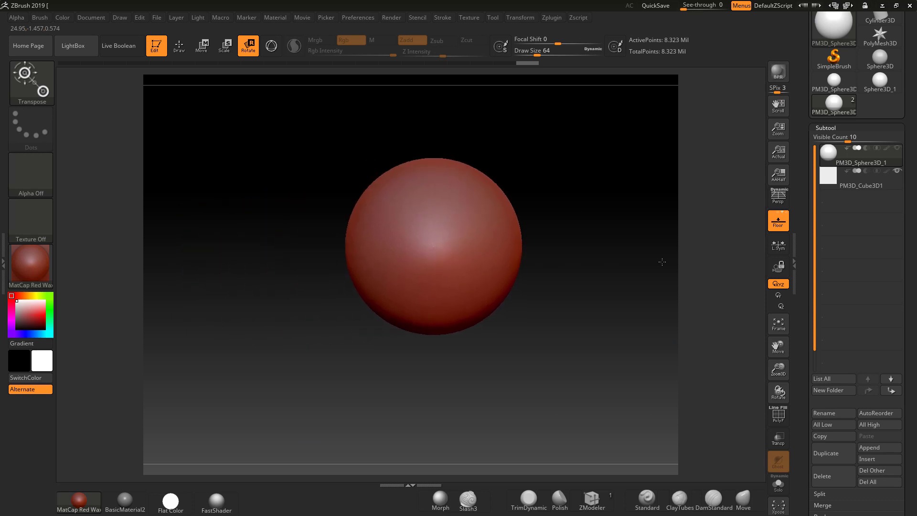
click(202, 46)
click(271, 46)
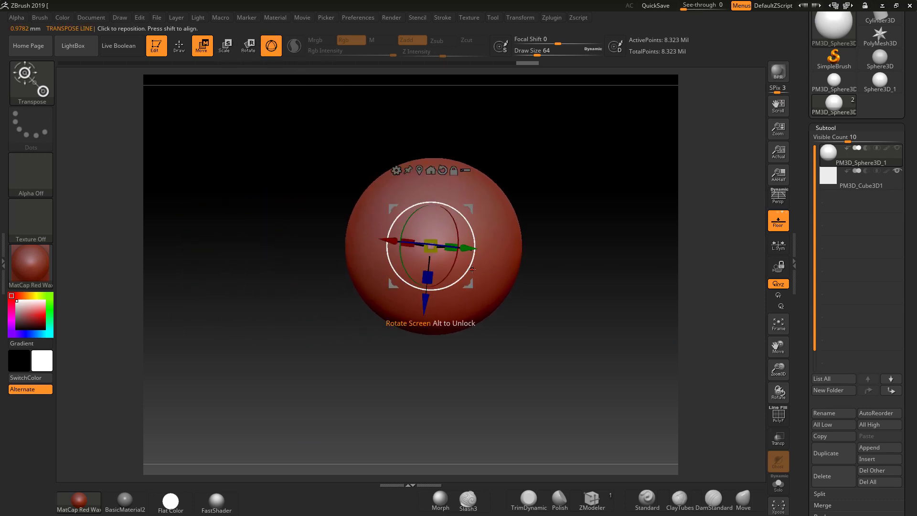
click(443, 170)
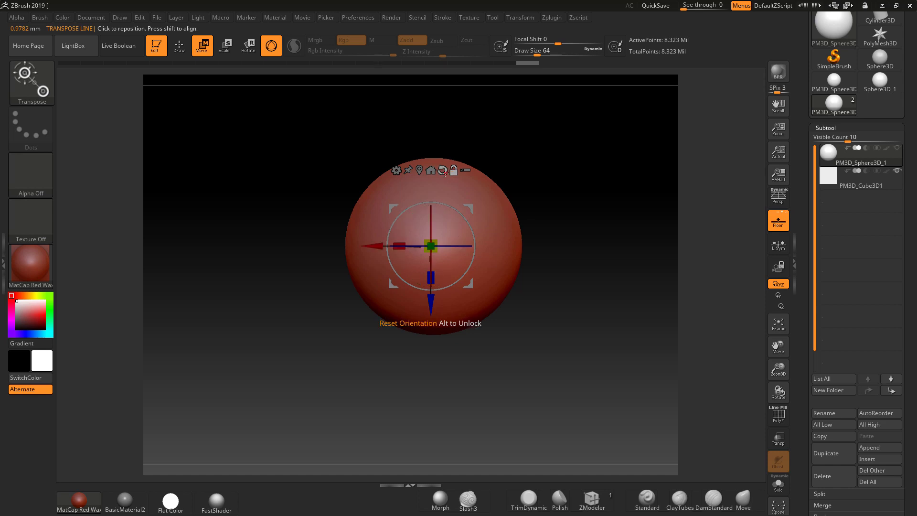
drag(369, 248, 300, 241)
ctrl+right_drag(554, 301, 637, 349)
alt+drag(637, 349, 553, 296)
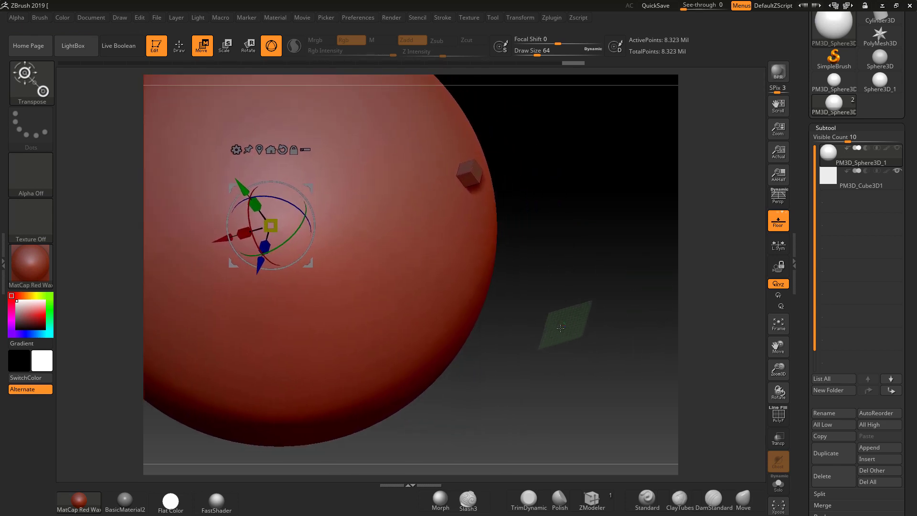
Run ZBrush Scale Unify on the scene containing the 50 mm sphere and the small cube
click(551, 18)
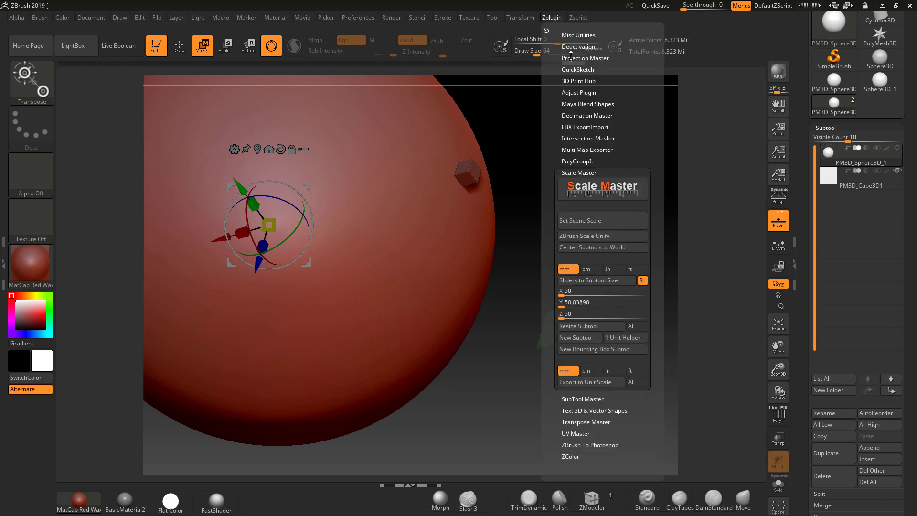
click(585, 235)
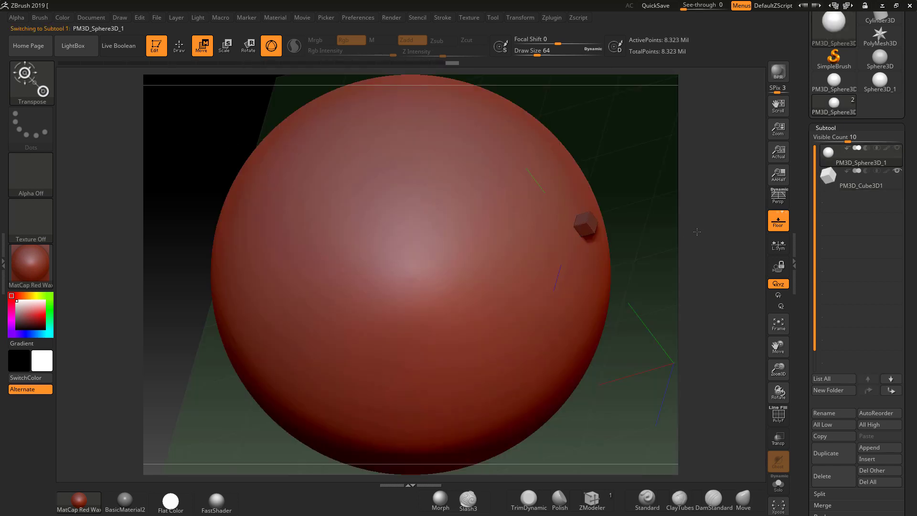
ctrl+right_drag(697, 232, 358, 288)
shift+drag(358, 288, 376, 255)
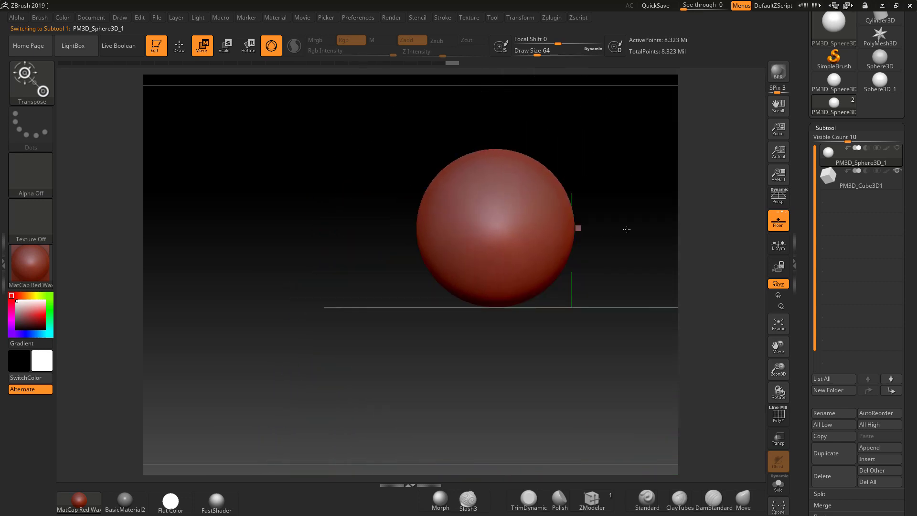
Hide the floor grid and frame a close front view of the small cube at the sphere's edge
drag(627, 230, 553, 242)
drag(620, 156, 720, 270)
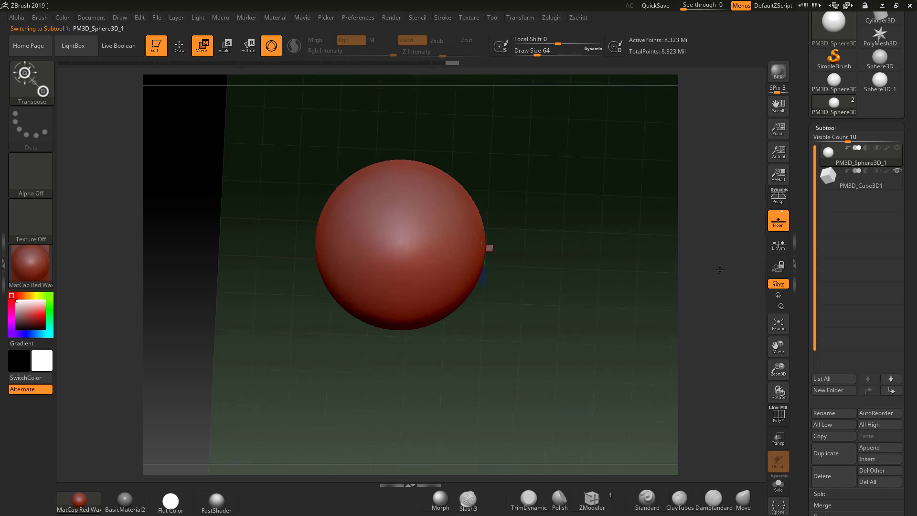
ctrl+right_drag(720, 270, 774, 273)
click(779, 220)
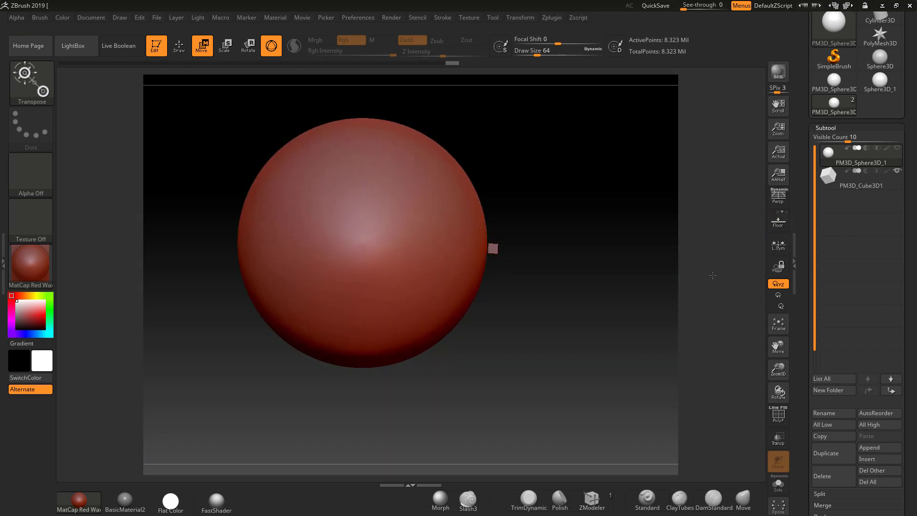
shift+drag(712, 275, 706, 278)
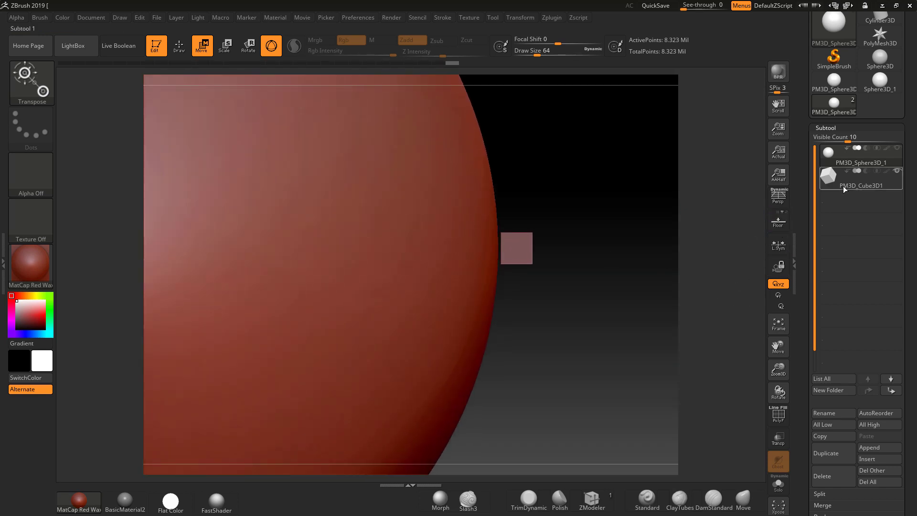
Select the cube subtool, make the sphere visible again, and measure the cube's top edge with a Transpose line
click(844, 185)
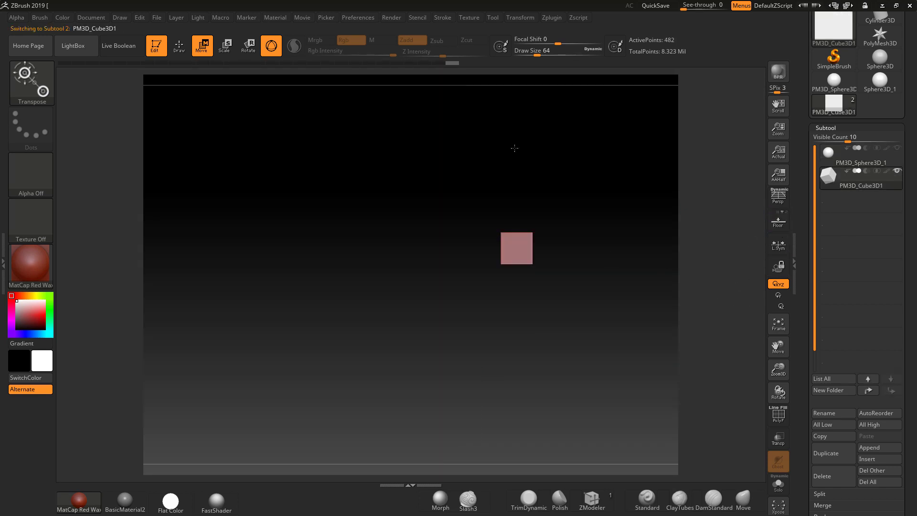
click(896, 148)
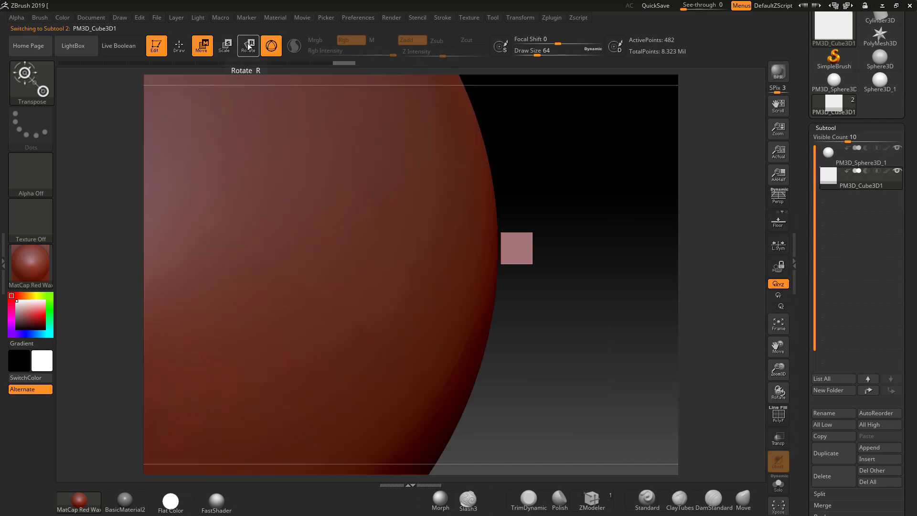
click(271, 45)
drag(500, 232, 531, 233)
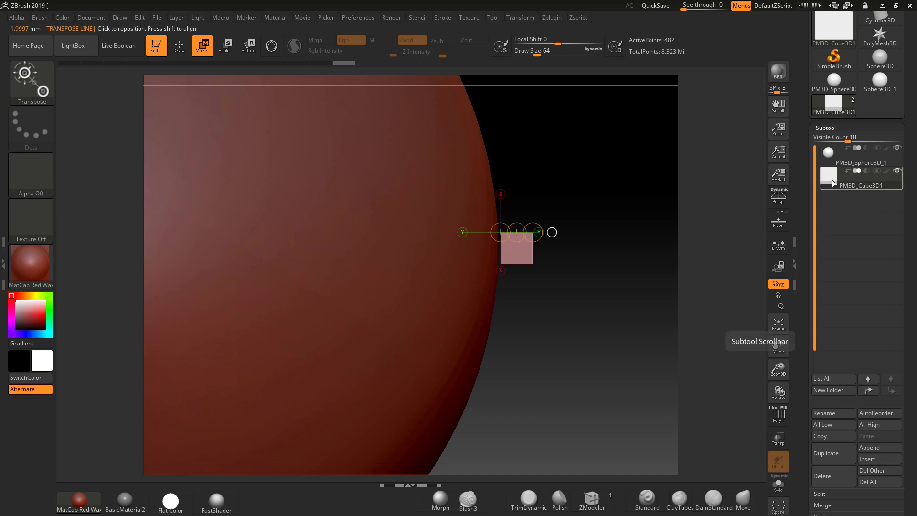
Load the small cube's size into the Scale Master sliders and resize the cube proportionally to 0.5 mm
mouse_move(833, 179)
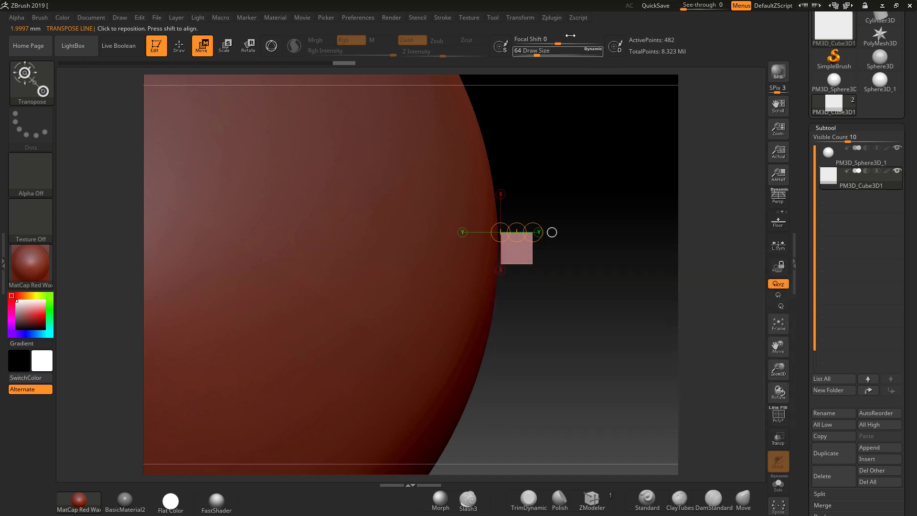
click(553, 21)
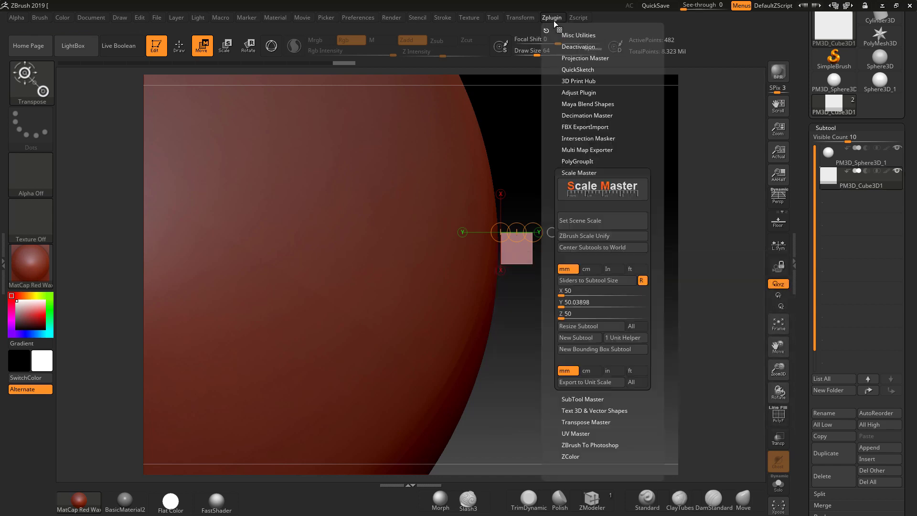
click(592, 281)
click(564, 291)
text(2)
key(Return)
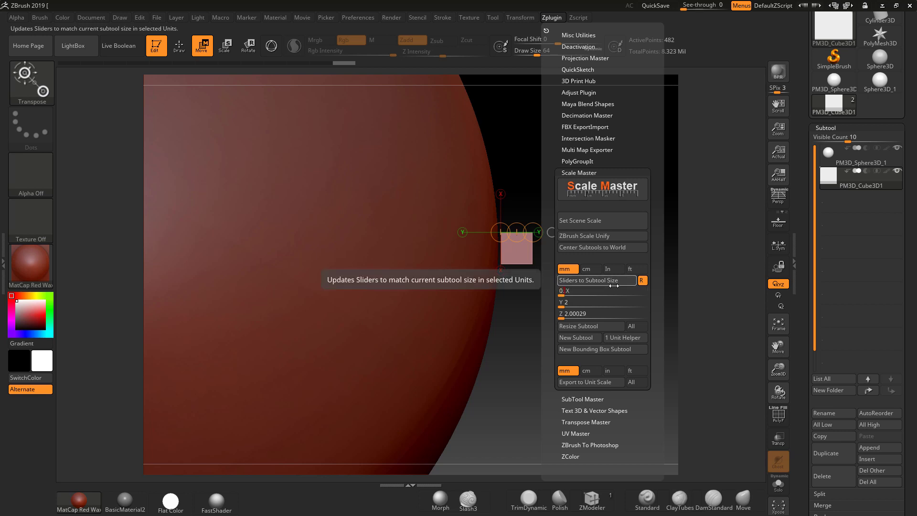
text(0.5)
key(Return)
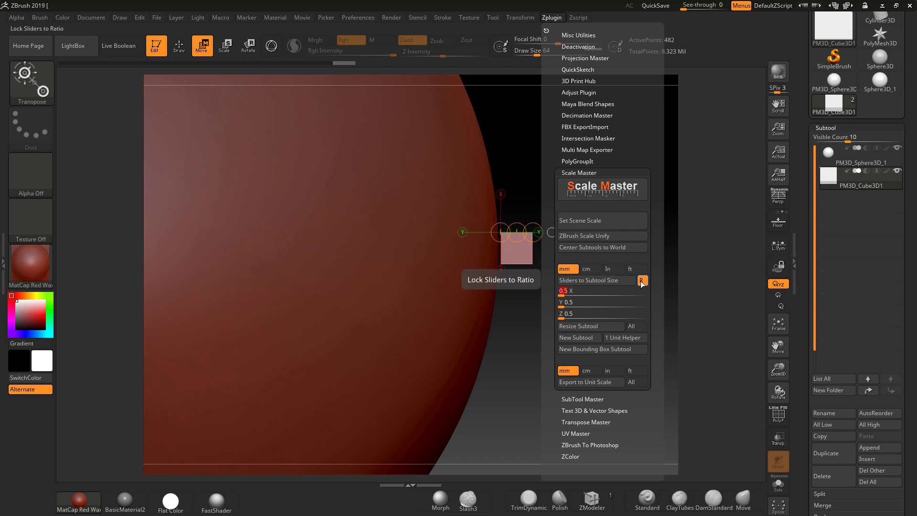
click(585, 325)
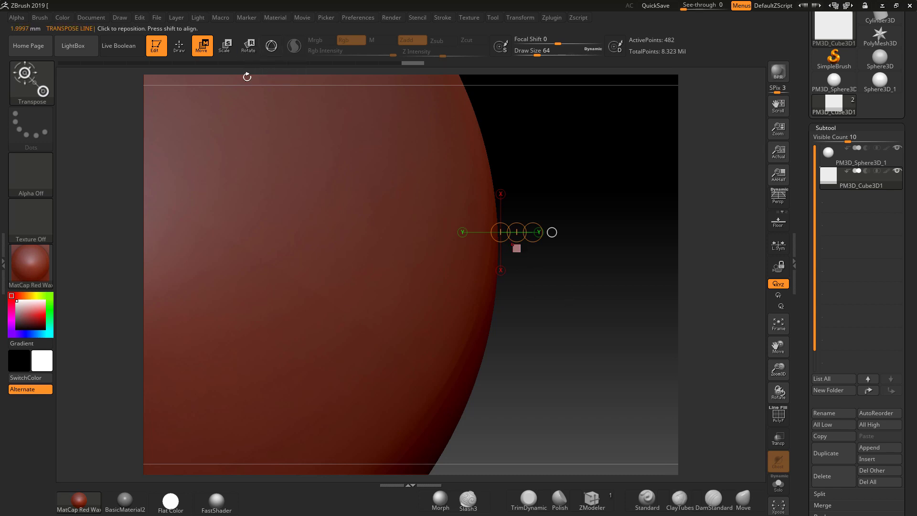
Replace the Transpose line with the Gizmo in Scale mode and centre it on the resized cube
click(225, 46)
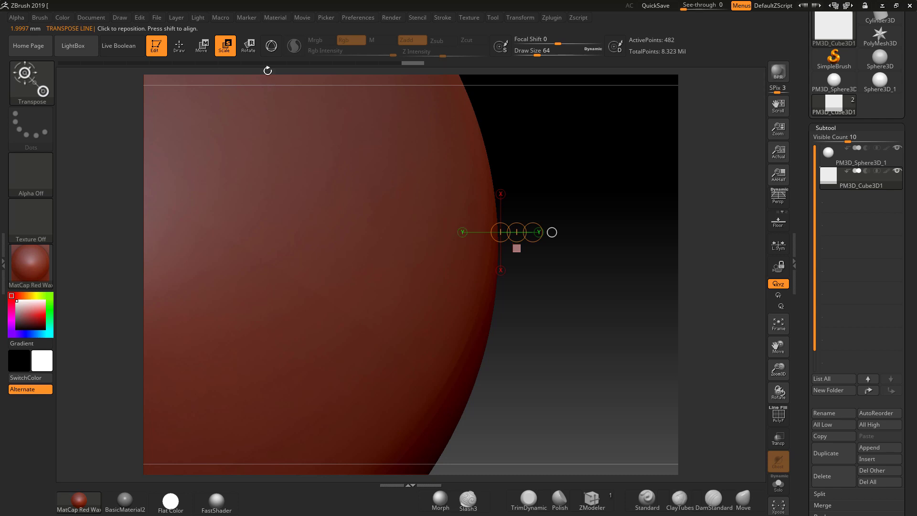
click(271, 46)
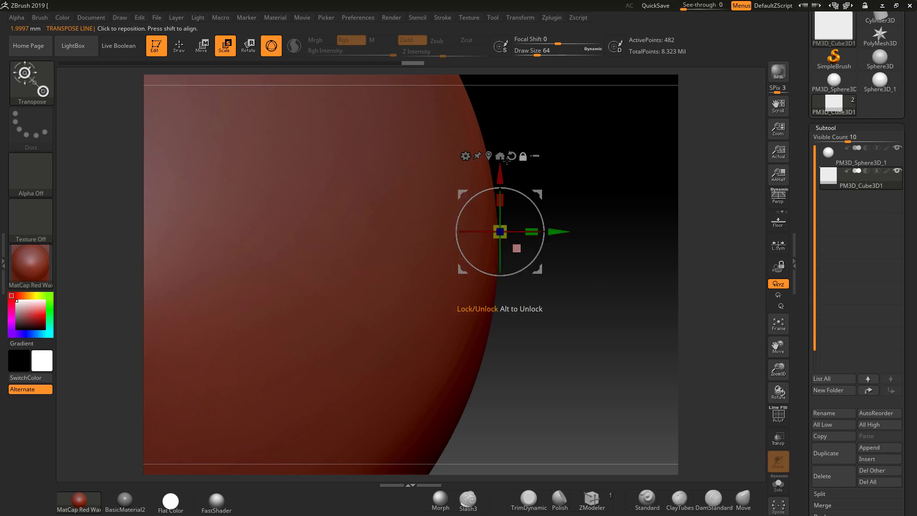
click(499, 155)
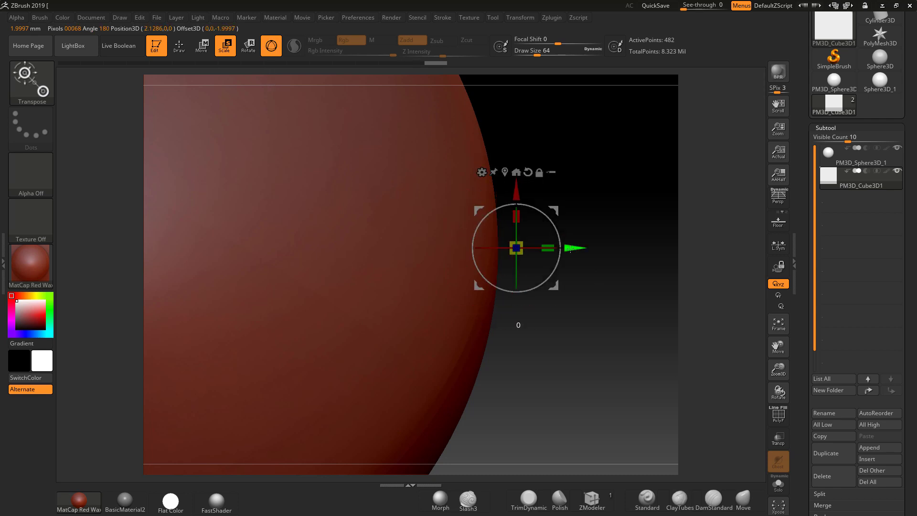
Move the cube with the Gizmo until it rests on the sphere's surface, checking from several angles
drag(575, 245, 554, 246)
drag(597, 304, 720, 359)
ctrl+right_drag(719, 358, 750, 389)
ctrl+right_drag(631, 328, 657, 349)
drag(539, 249, 541, 247)
right_drag(614, 299, 601, 301)
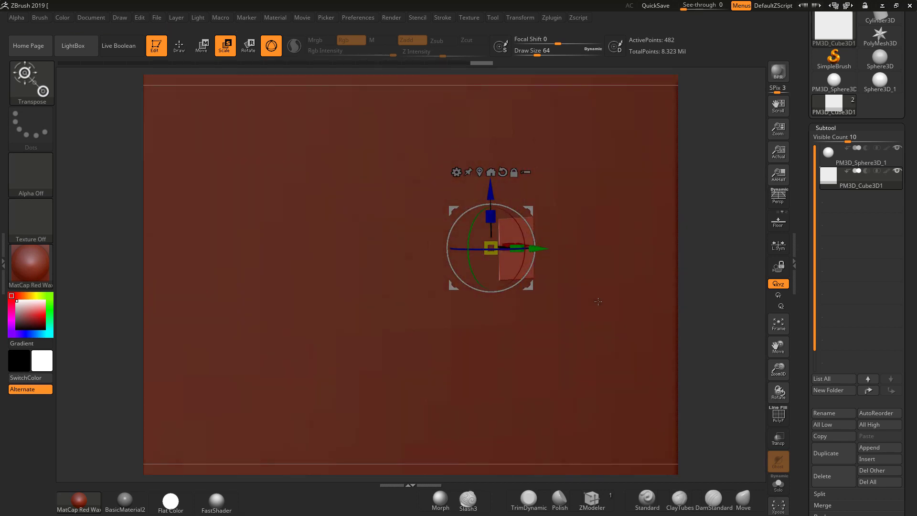
drag(603, 301, 605, 296)
drag(545, 249, 547, 248)
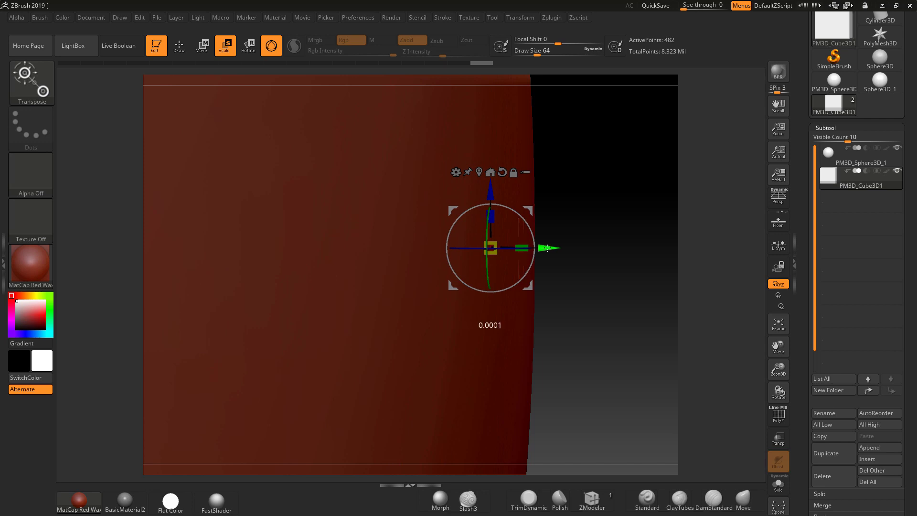
drag(548, 248, 550, 248)
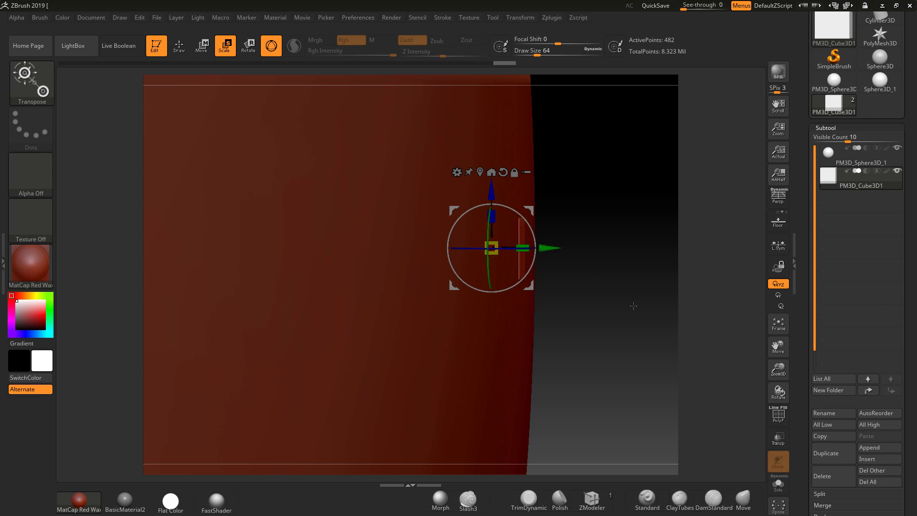
Return to Draw mode, check the cube against the sphere's surface, and select the sphere subtool
click(179, 45)
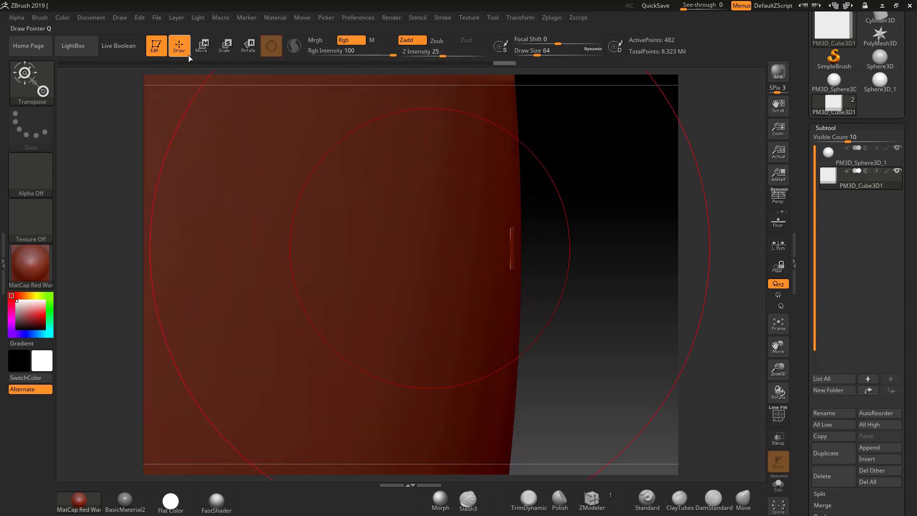
drag(676, 305, 650, 305)
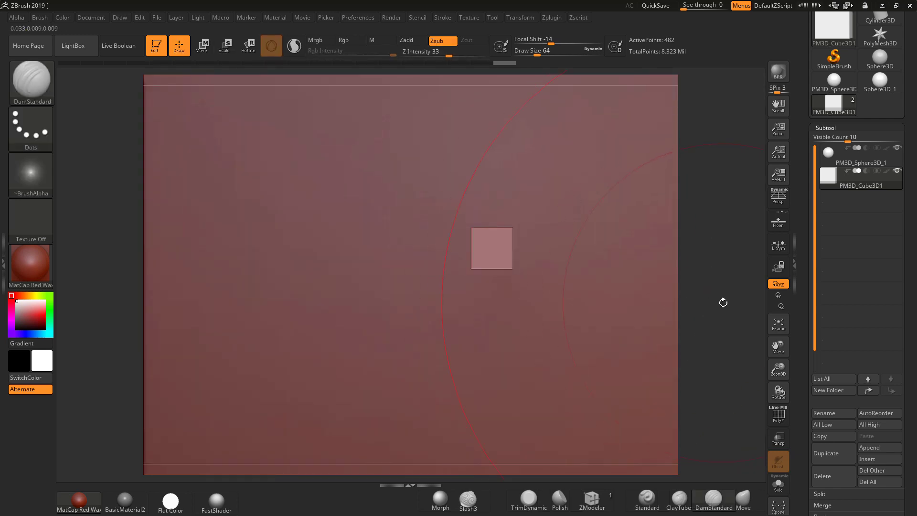
mouse_move(712, 292)
alt+mouse_down()
mouse_move(614, 229)
mouse_move(624, 238)
alt+mouse_up()
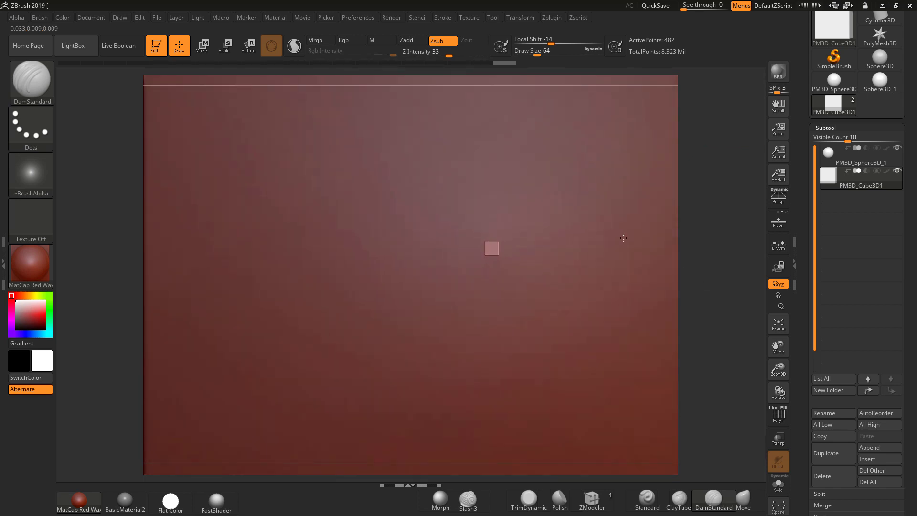
alt+drag(721, 271, 669, 278)
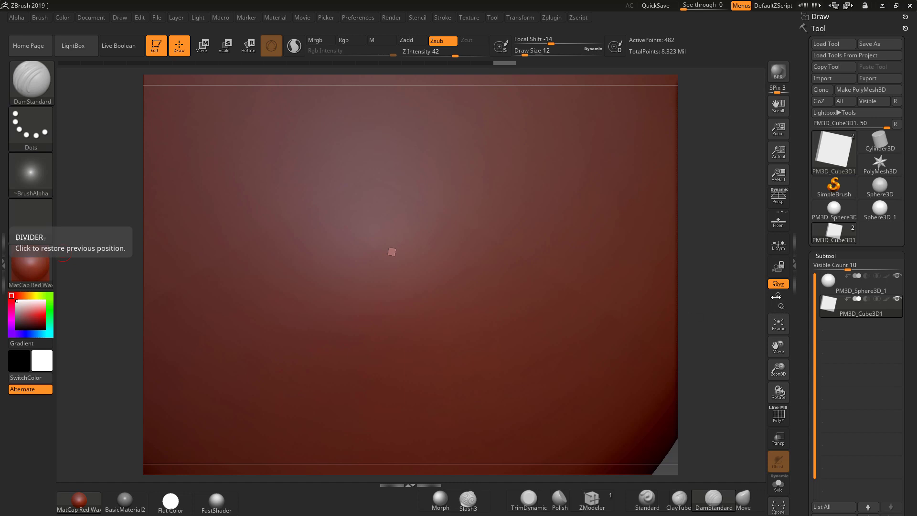
click(828, 280)
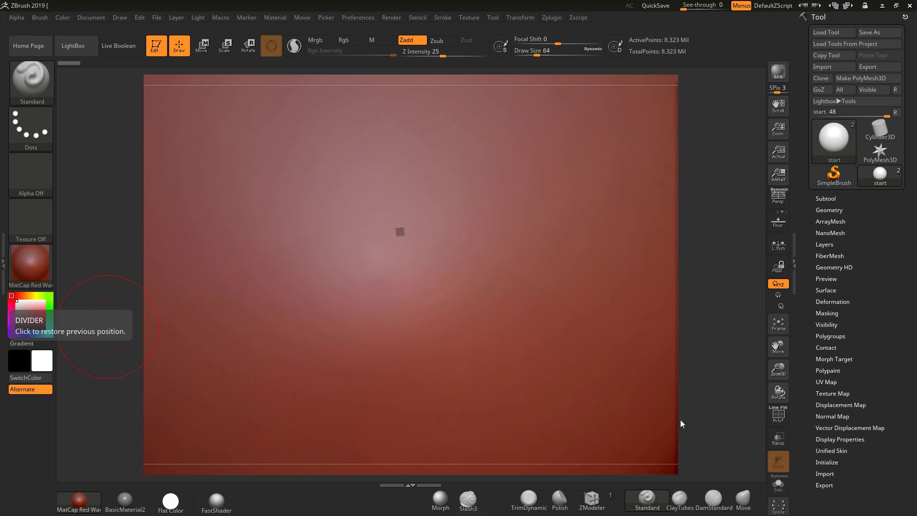
Choose the DamStandard brush, expand the subtool list, and set the Draw Size to 8 beside the cube
click(715, 503)
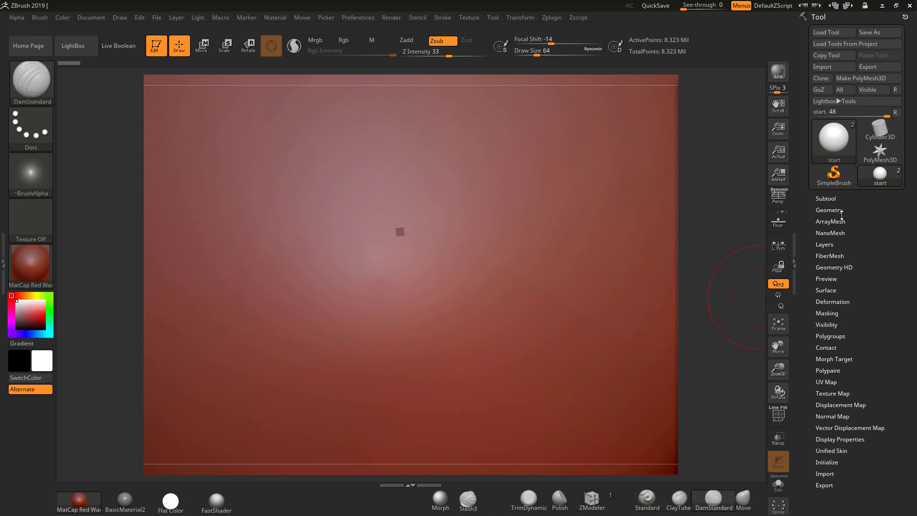
click(827, 198)
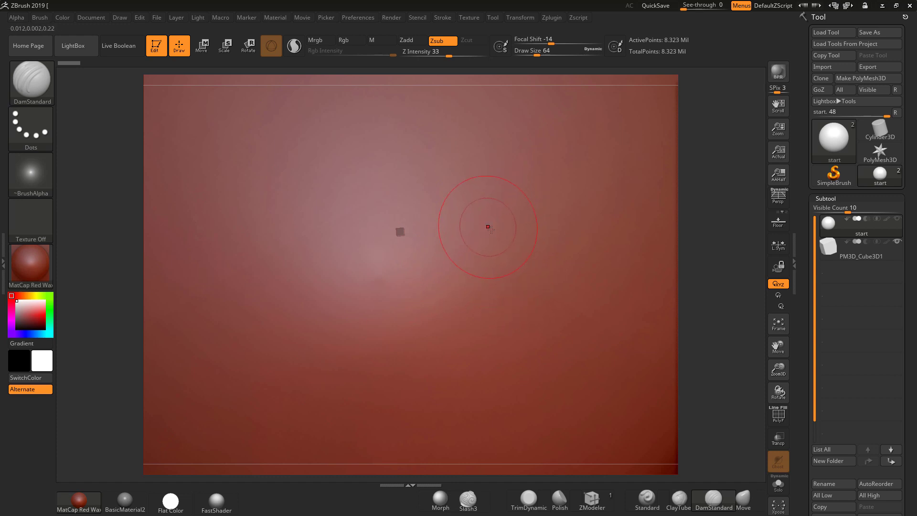
alt+drag(727, 255, 703, 255)
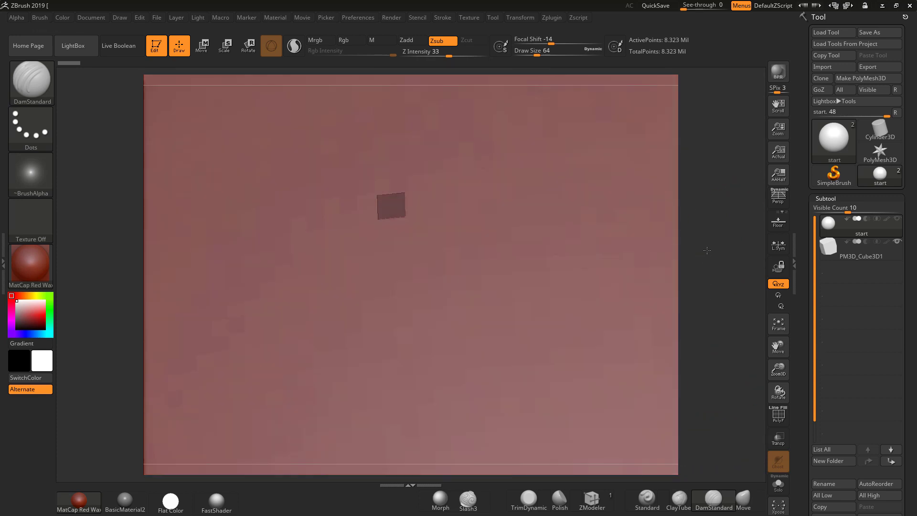
key(space)
drag(560, 223, 548, 223)
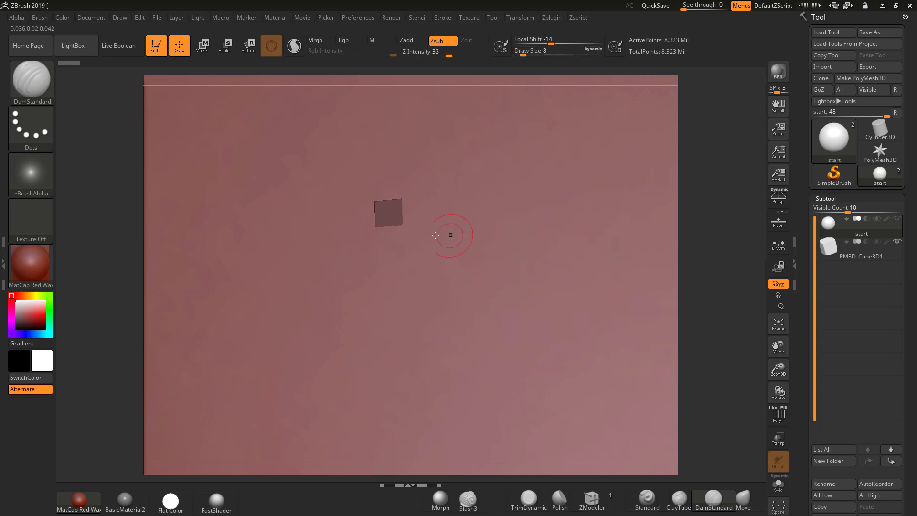
drag(345, 153, 421, 263)
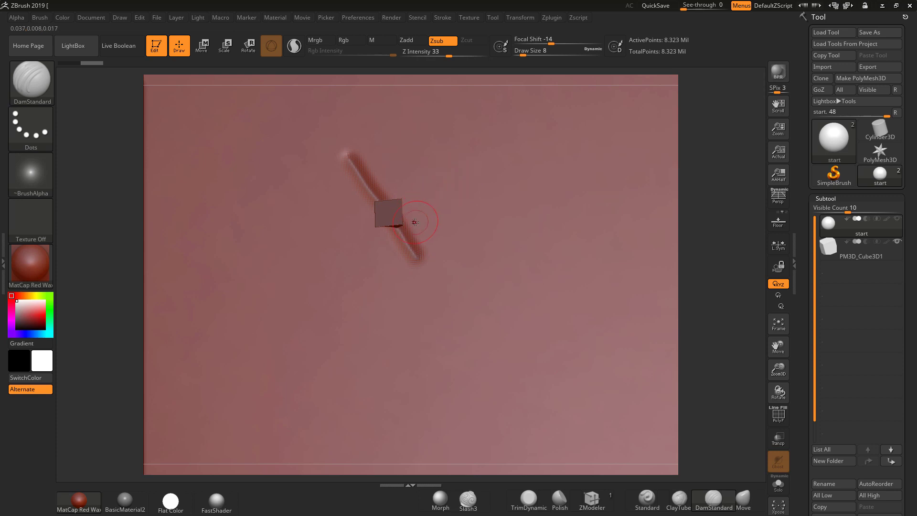
key(ctrl)
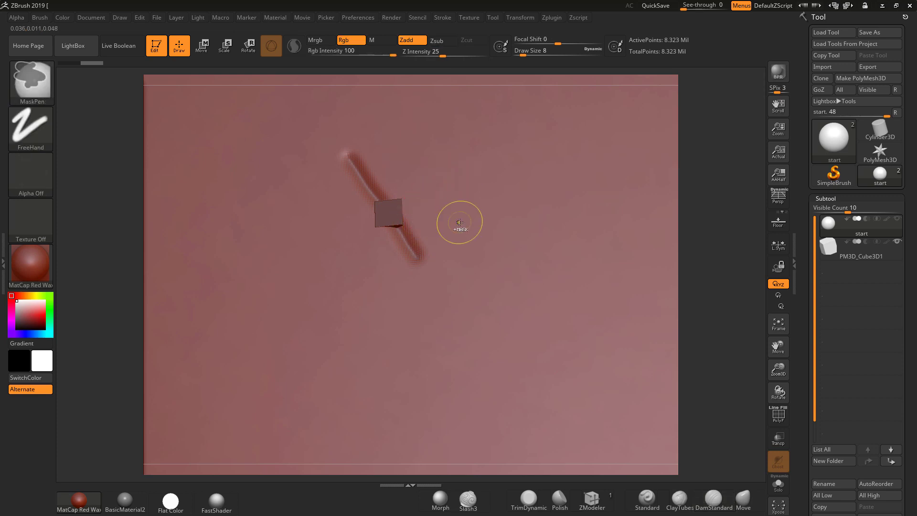
key(ctrl+z)
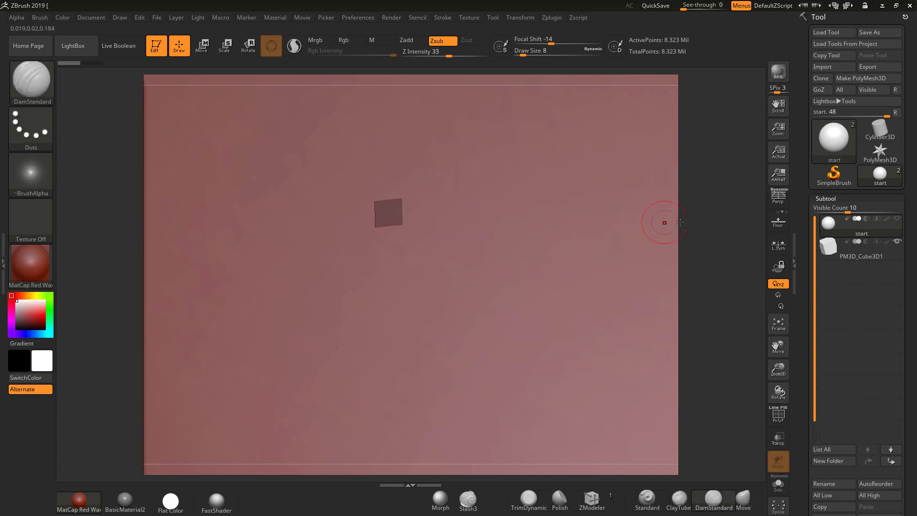
Set the Z Intensity to 100 and carve two diagonal DamStandard grooves in the sphere, one under the cube and one beside it
drag(452, 55, 485, 54)
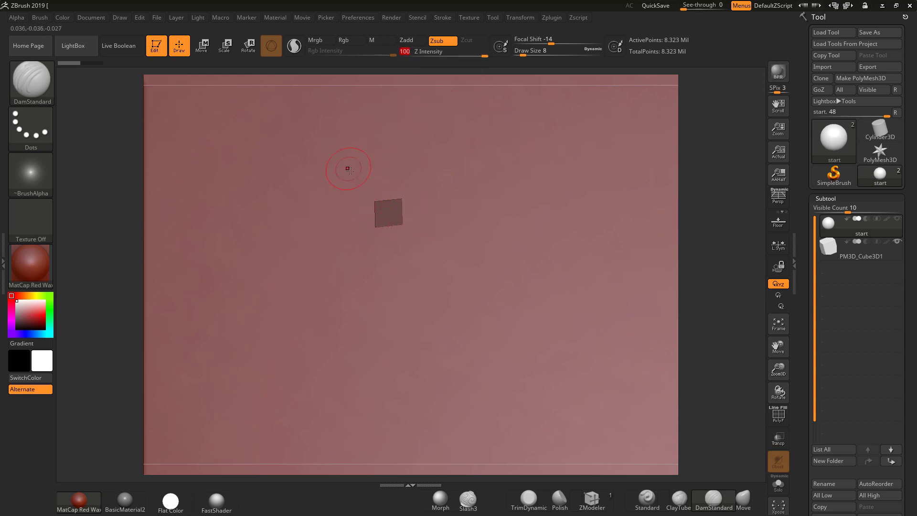
drag(348, 169, 445, 260)
drag(709, 252, 704, 229)
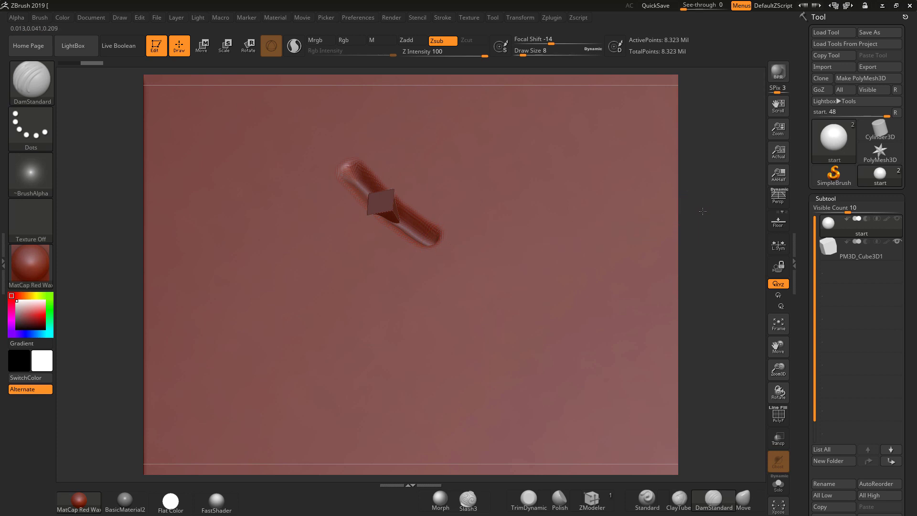
drag(703, 211, 715, 234)
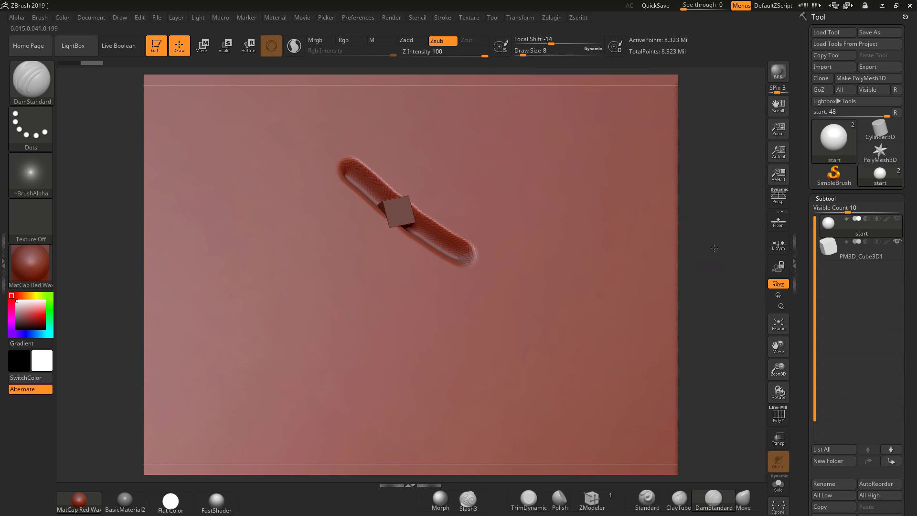
alt+drag(714, 248, 710, 191)
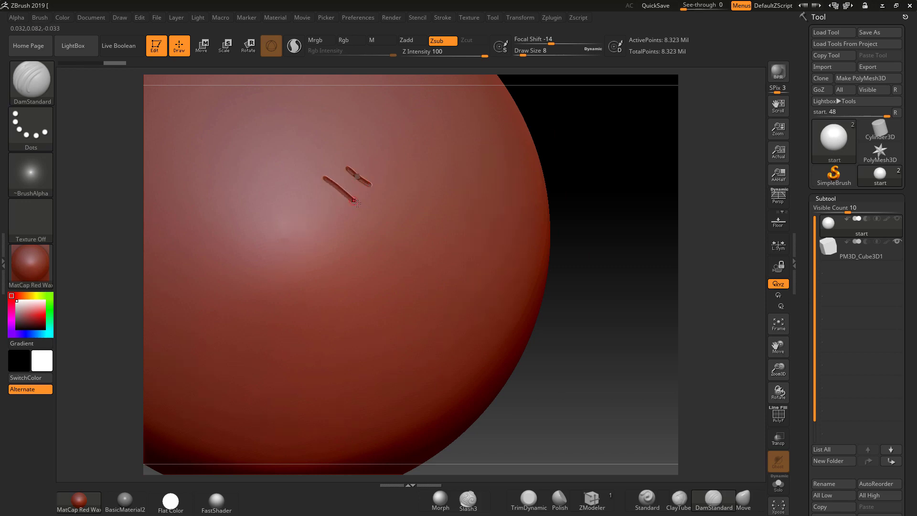
alt+drag(624, 248, 754, 319)
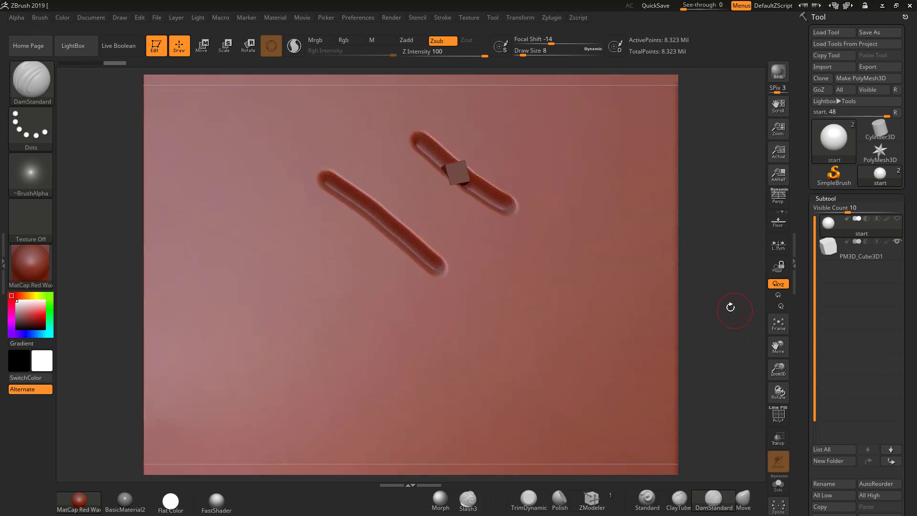
alt+drag(722, 219, 503, 208)
alt+drag(597, 221, 497, 191)
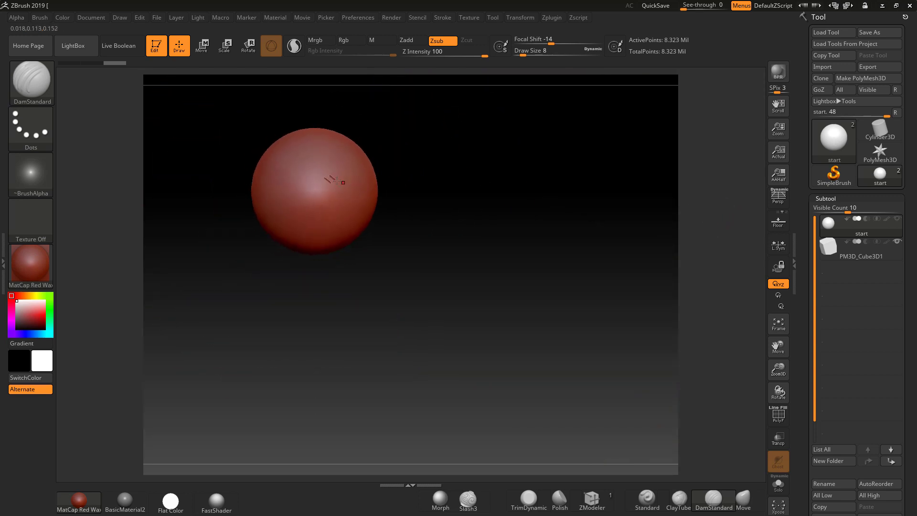
alt+drag(413, 175, 560, 275)
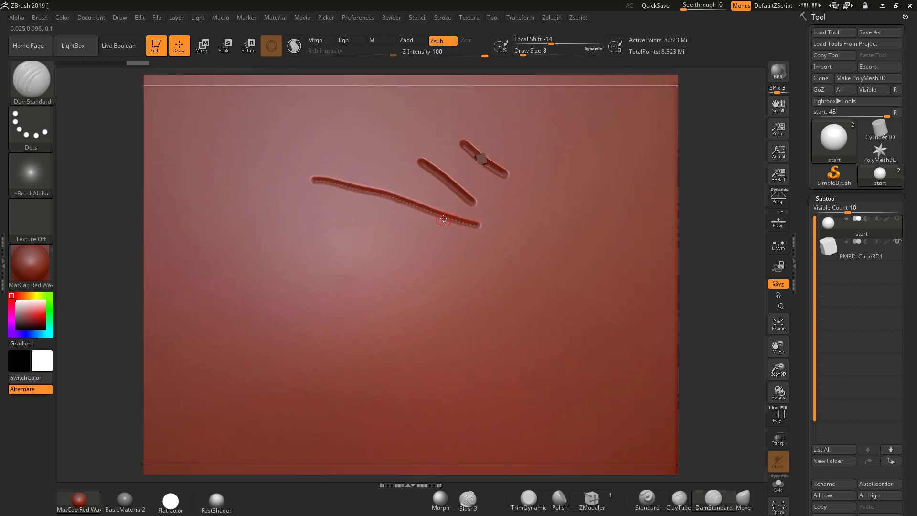
key(ctrl+z)
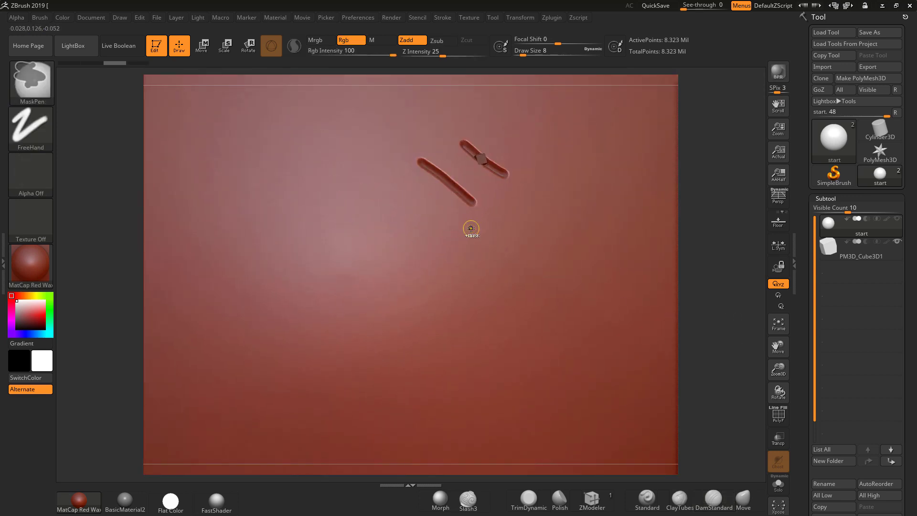
Carve more diagonal grooves around the cube at different viewing distances, turning off the Dynamic draw size after the first one
alt+drag(722, 233, 383, 158)
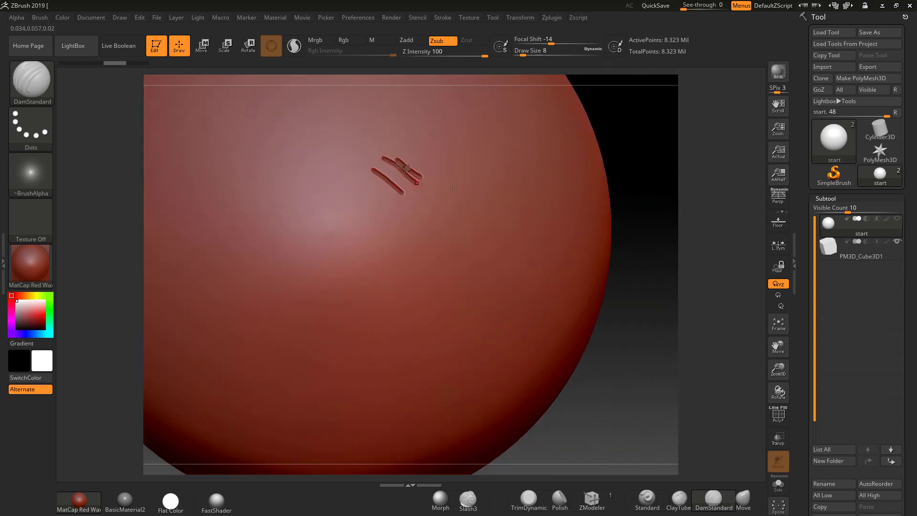
alt+drag(661, 140, 674, 186)
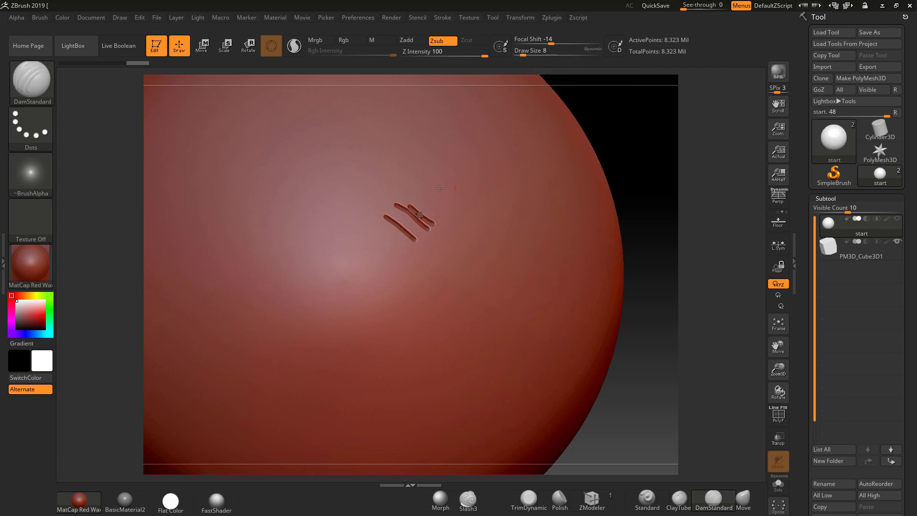
alt+drag(651, 194, 344, 197)
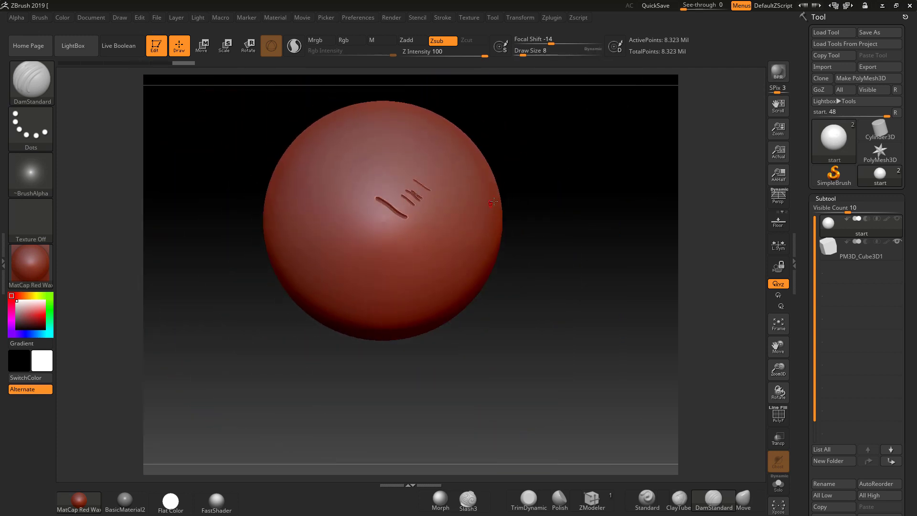
alt+drag(525, 224, 392, 197)
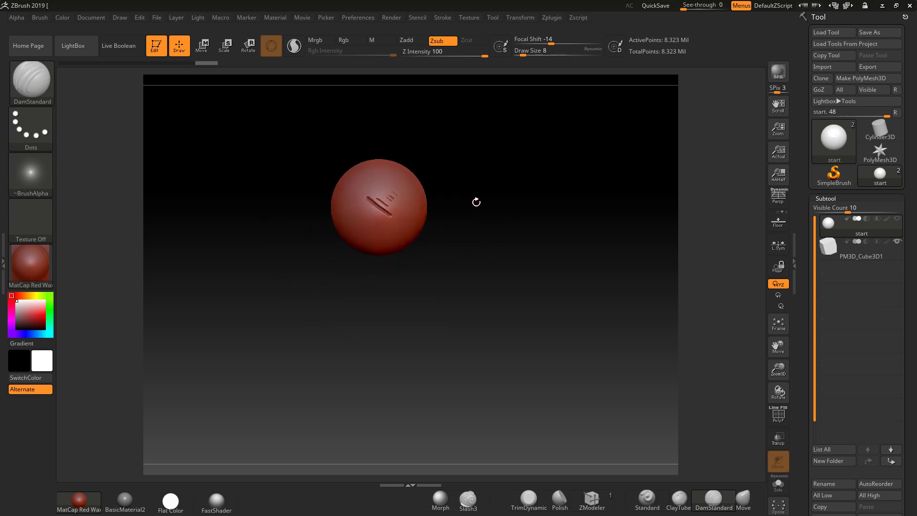
Step the sphere's undo history back until only the groove under the cube is left
mouse_move(477, 202)
mouse_down()
mouse_move(501, 231)
mouse_move(469, 202)
mouse_move(502, 199)
mouse_move(482, 190)
mouse_move(493, 174)
mouse_move(575, 291)
mouse_move(702, 265)
mouse_move(640, 287)
mouse_up()
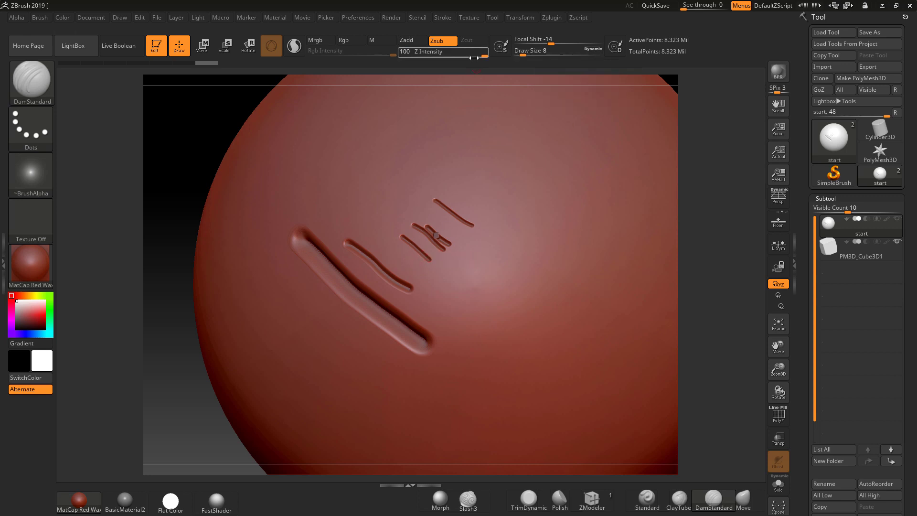
alt+drag(694, 234, 706, 285)
mouse_move(712, 247)
alt+mouse_down()
mouse_move(646, 283)
mouse_move(550, 287)
alt+mouse_up()
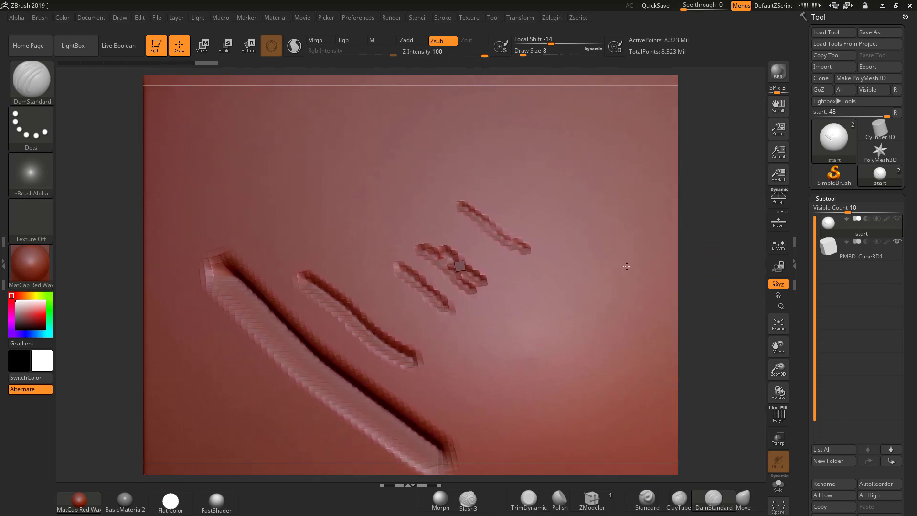
click(134, 64)
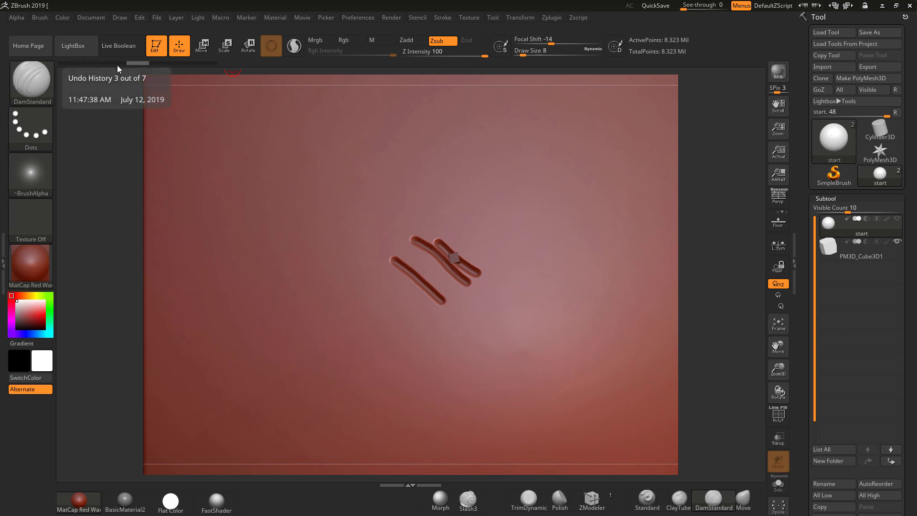
click(111, 64)
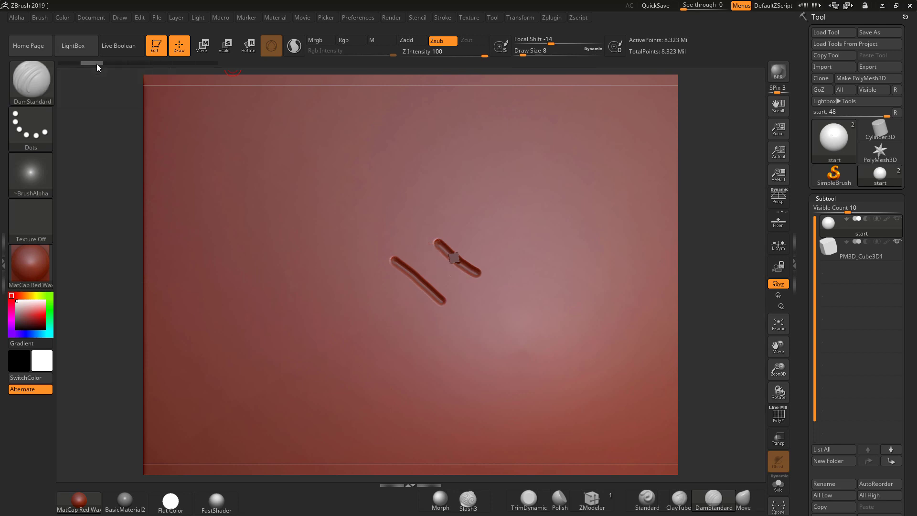
click(97, 64)
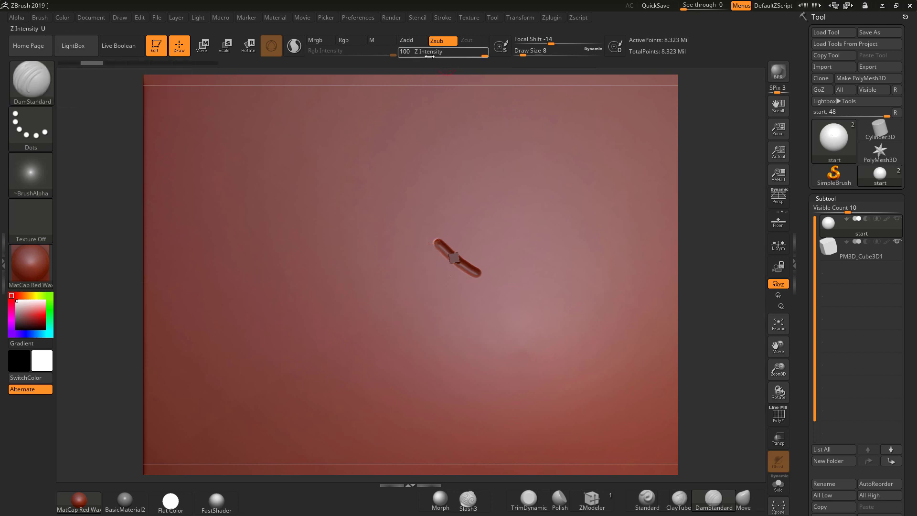
Set the DamStandard brush's Imbed to 23 and carve a diagonal groove beside the one under the cube
drag(419, 253, 474, 288)
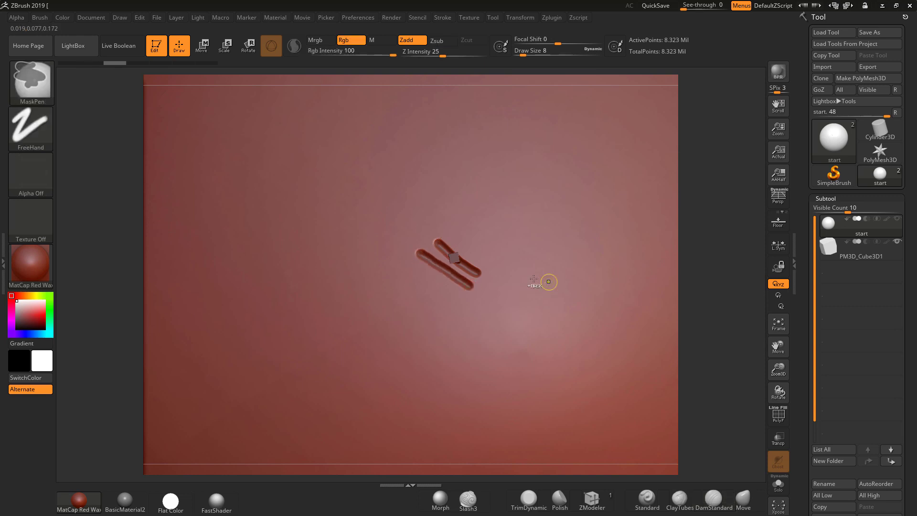
key(ctrl+z)
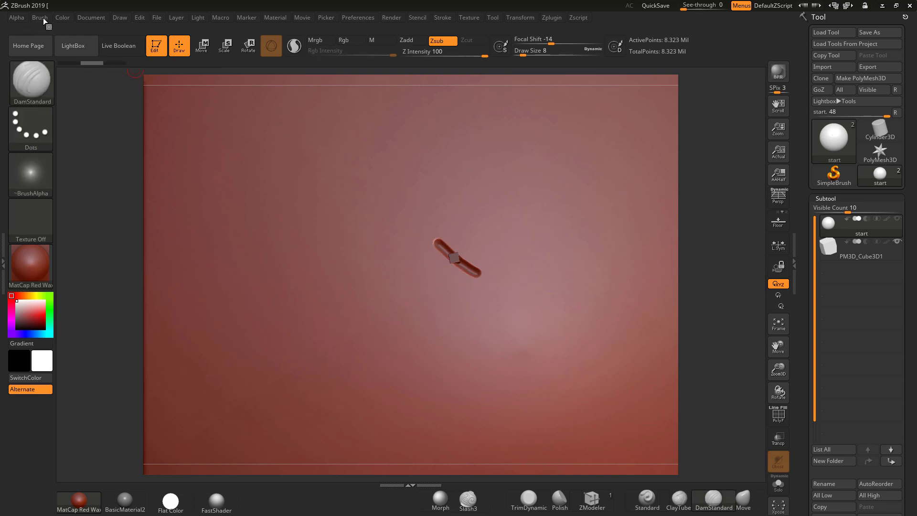
click(42, 18)
click(63, 305)
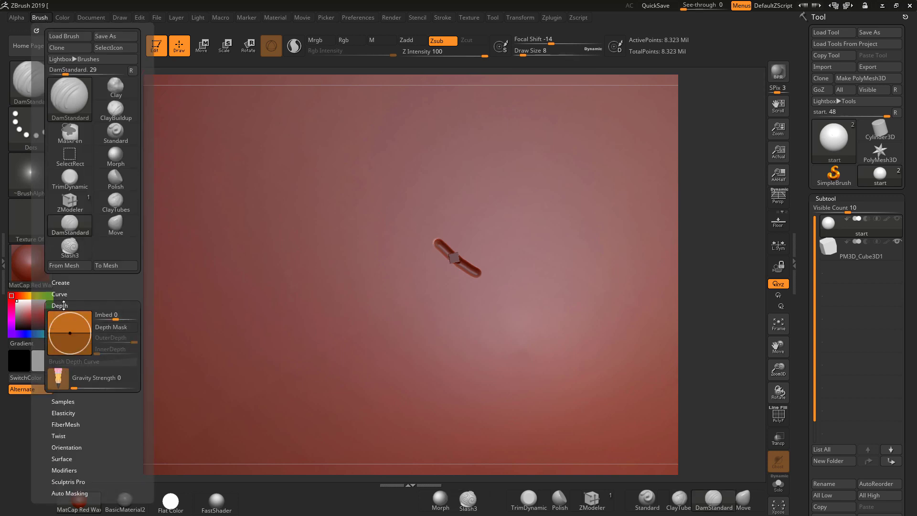
drag(117, 318, 125, 317)
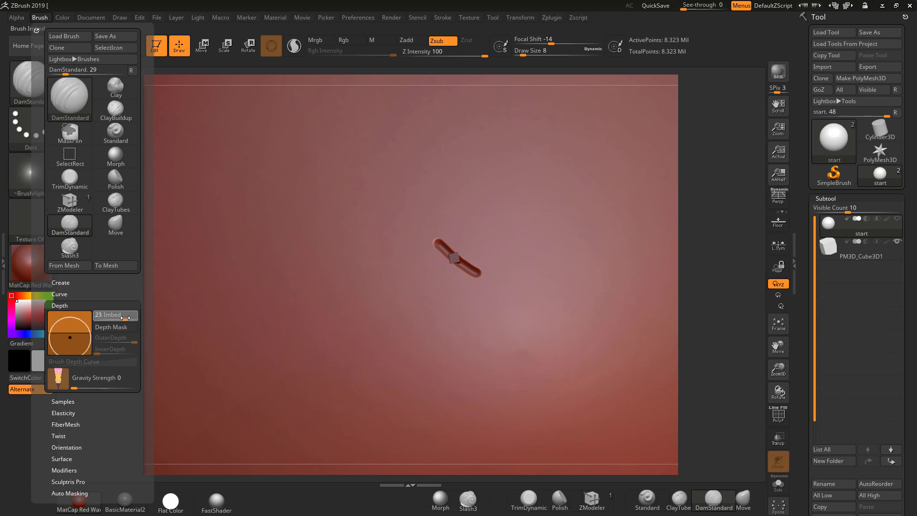
drag(403, 247, 471, 288)
Carve a short groove crossing the one under the cube, and three wavy grooves on the cube's other side
alt+drag(719, 239, 740, 315)
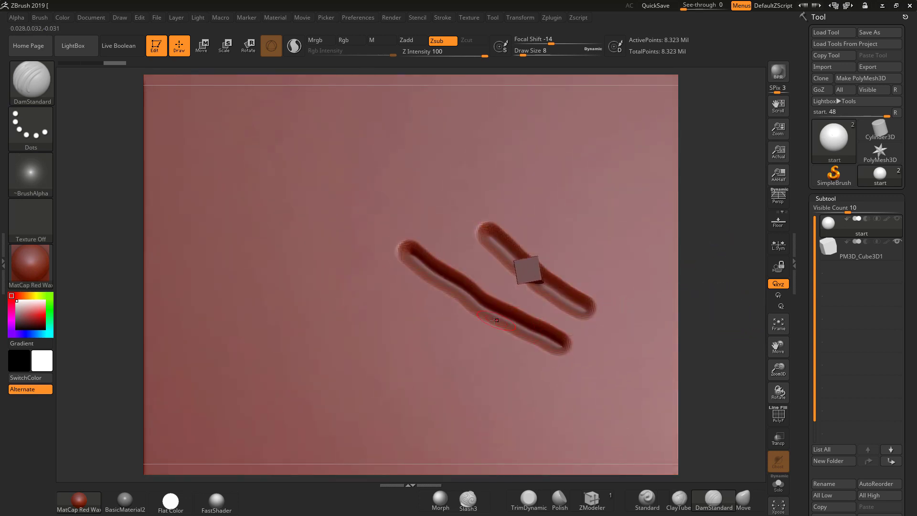
drag(729, 315, 709, 293)
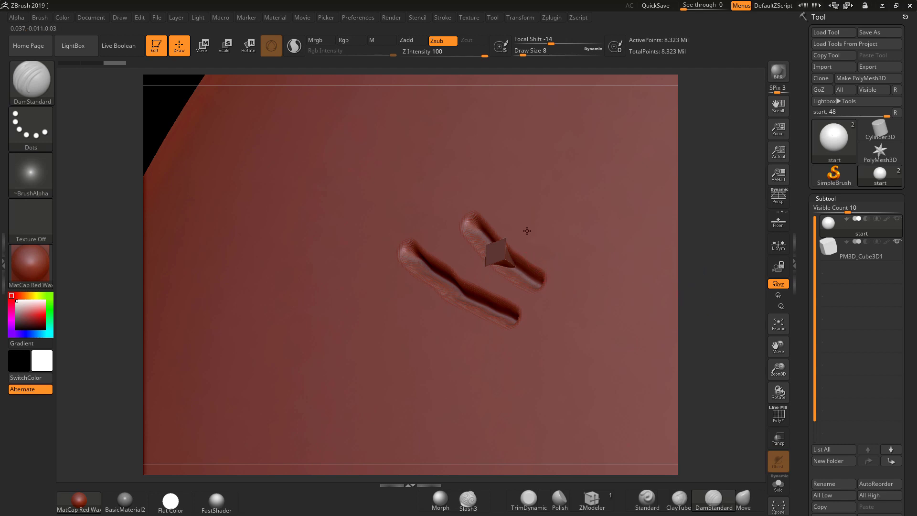
drag(526, 231, 506, 264)
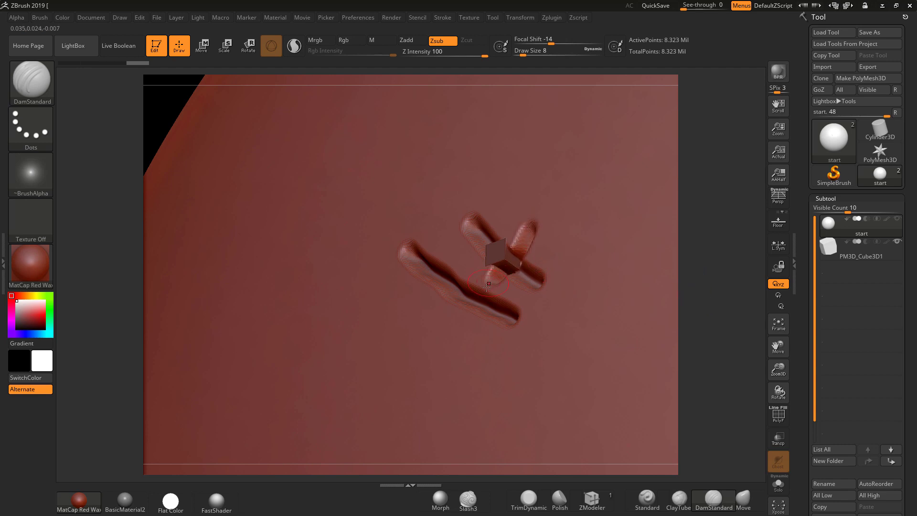
alt+drag(704, 283, 176, 127)
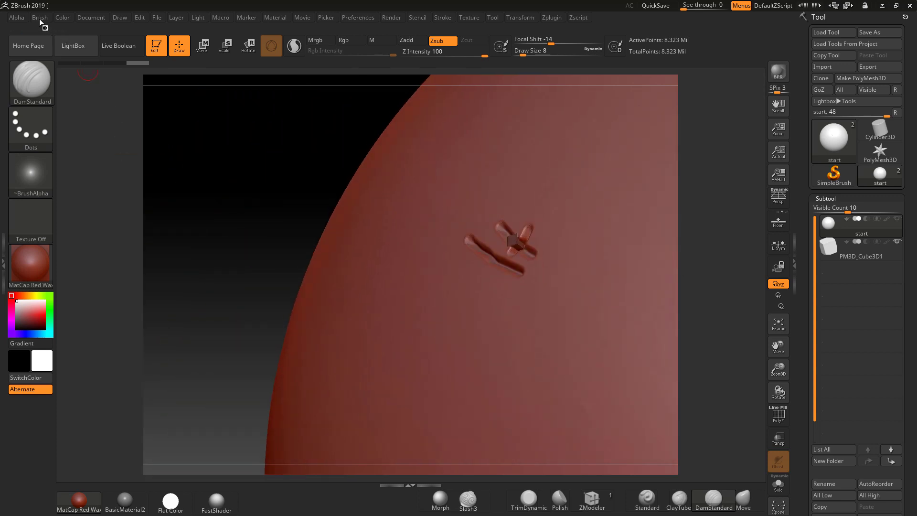
mouse_move(696, 272)
mouse_down()
mouse_move(735, 282)
mouse_move(702, 279)
mouse_up()
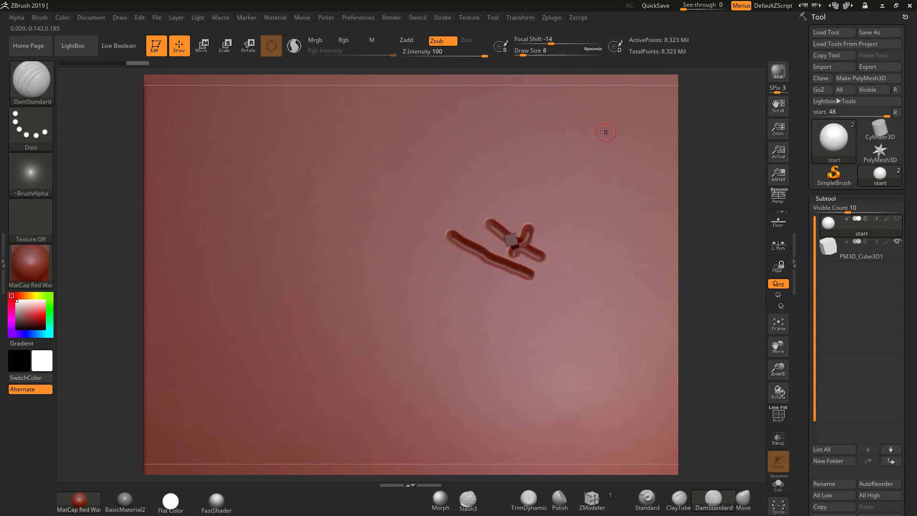
mouse_move(477, 182)
mouse_down()
mouse_move(546, 188)
mouse_move(588, 224)
mouse_move(592, 244)
mouse_move(565, 237)
mouse_move(530, 203)
mouse_move(493, 201)
mouse_up()
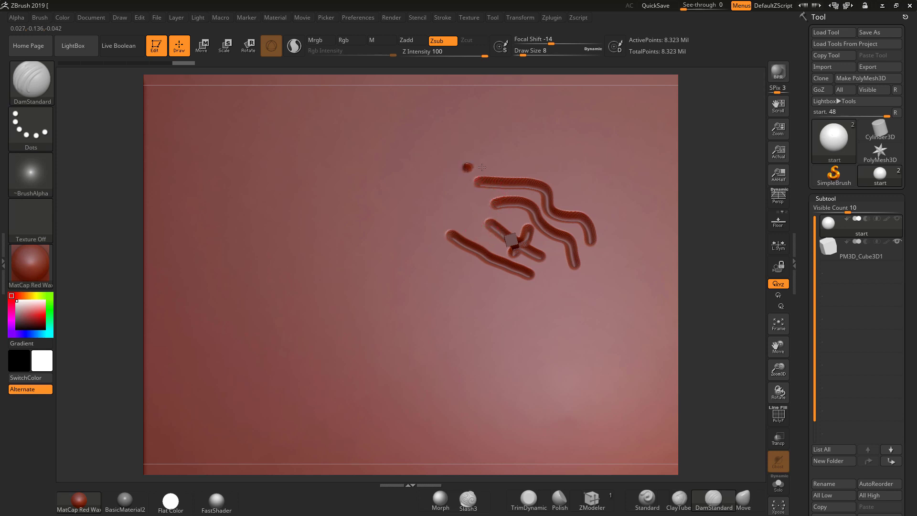
mouse_move(482, 167)
mouse_down()
mouse_move(518, 159)
mouse_move(556, 168)
mouse_move(594, 196)
mouse_up()
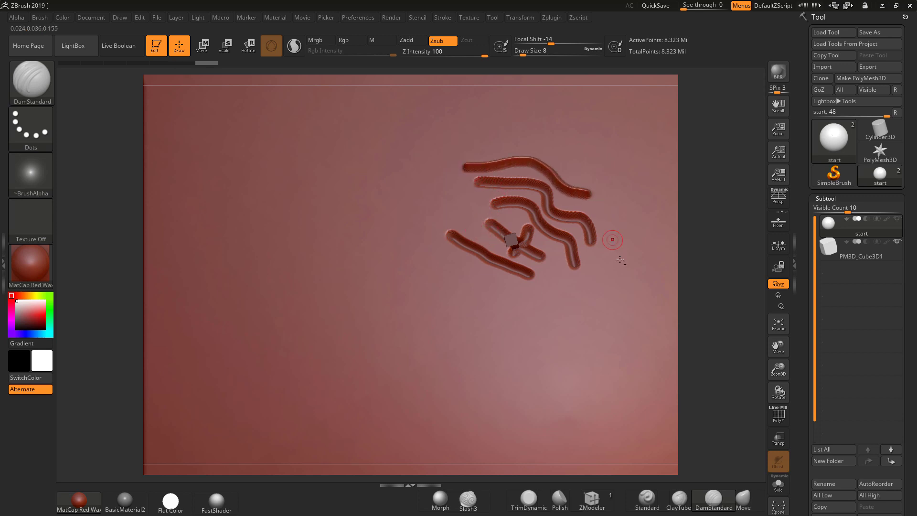
Raise two parallel ridges beside the grooves with the Standard brush, setting Z Intensity to 100 and Imbed to -23 before the second
click(647, 499)
drag(434, 261, 519, 296)
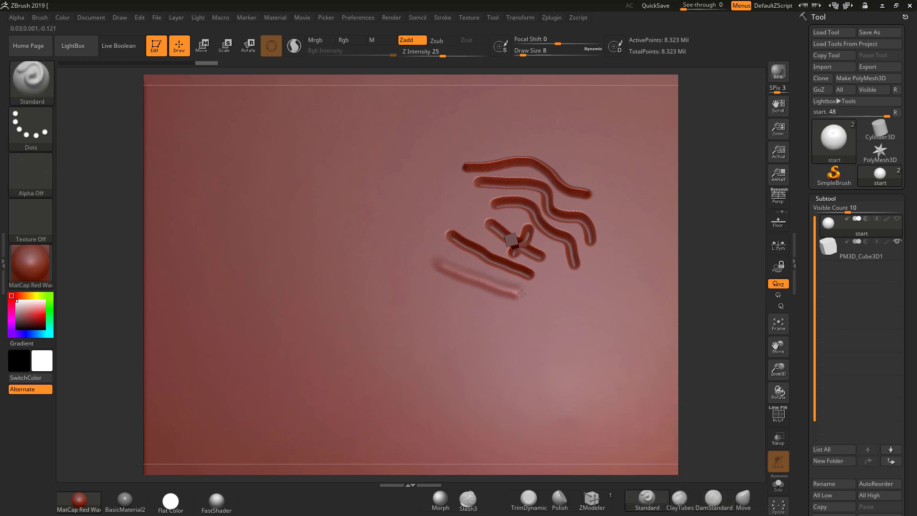
drag(447, 53, 492, 54)
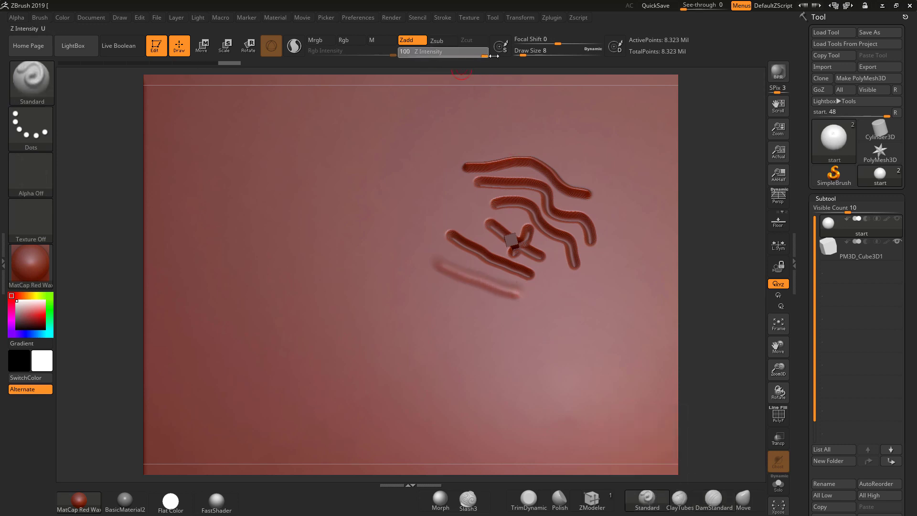
click(41, 18)
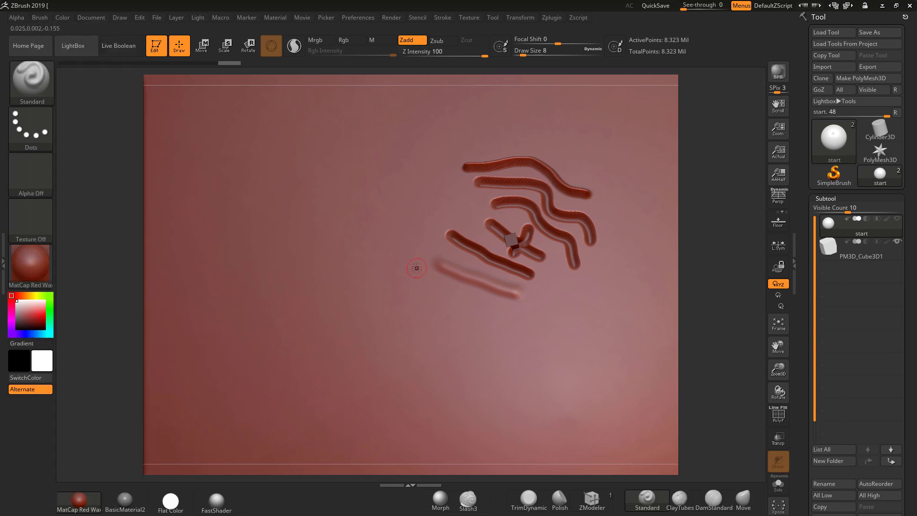
drag(416, 267, 501, 309)
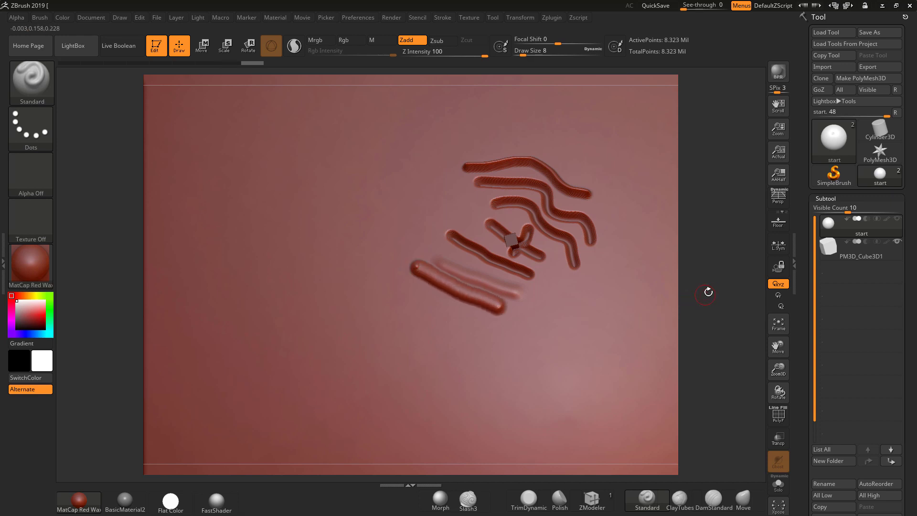
Set the Standard brush's Imbed to 0 and raise a third ridge next to the other two
mouse_move(708, 292)
mouse_down()
mouse_move(698, 256)
mouse_move(683, 249)
mouse_up()
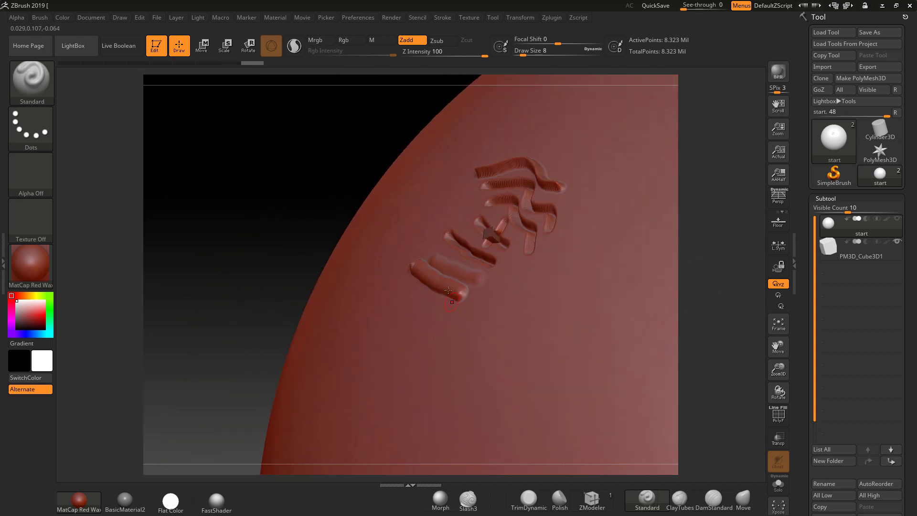
click(42, 18)
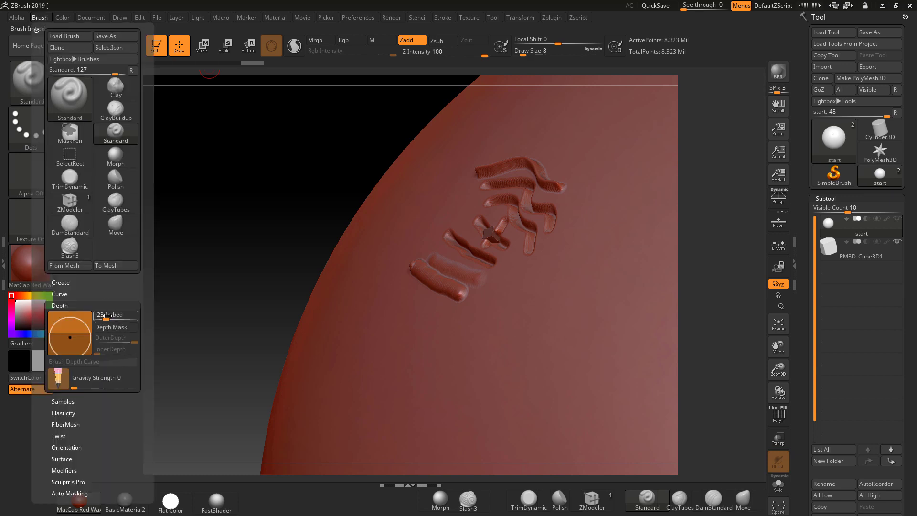
drag(106, 315, 115, 318)
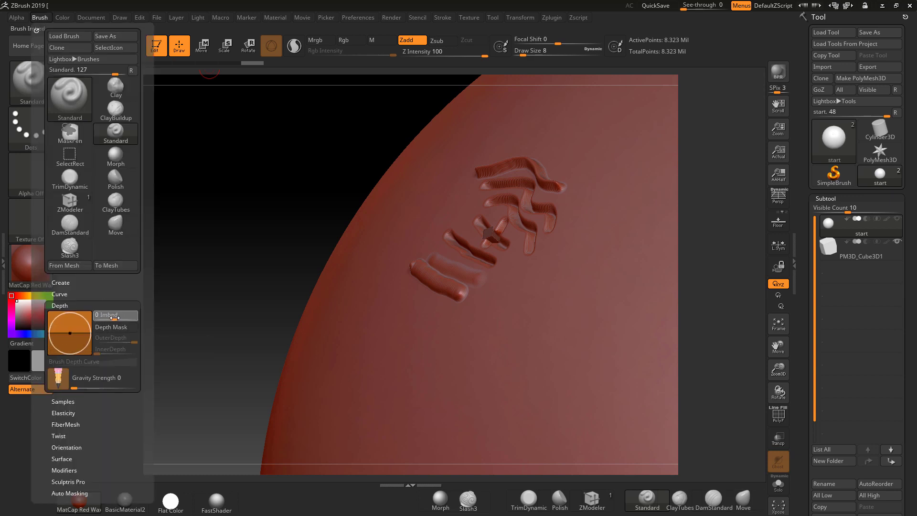
drag(383, 282, 461, 313)
Smooth the third raised ridge along its whole length with the Smooth brush
mouse_move(712, 312)
mouse_down()
mouse_move(697, 272)
mouse_move(706, 250)
mouse_move(706, 270)
mouse_up()
shift+drag(554, 240, 526, 239)
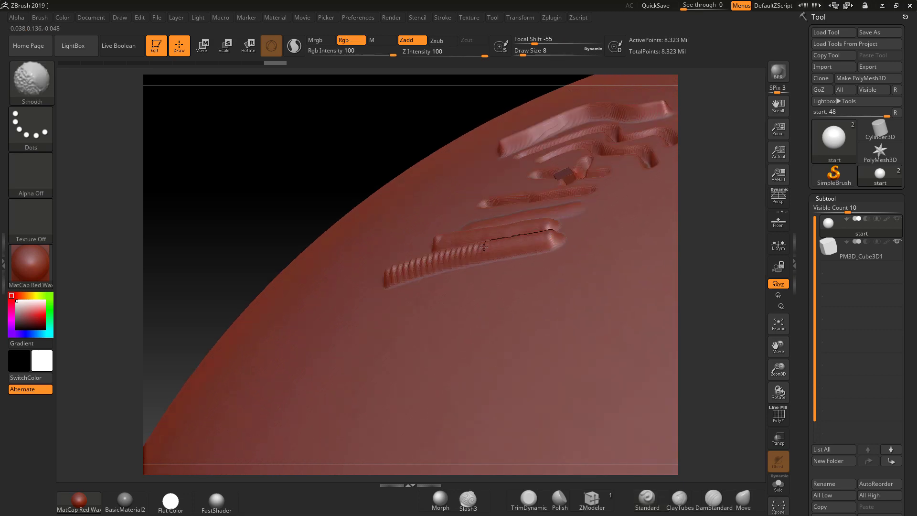
shift+drag(449, 255, 413, 266)
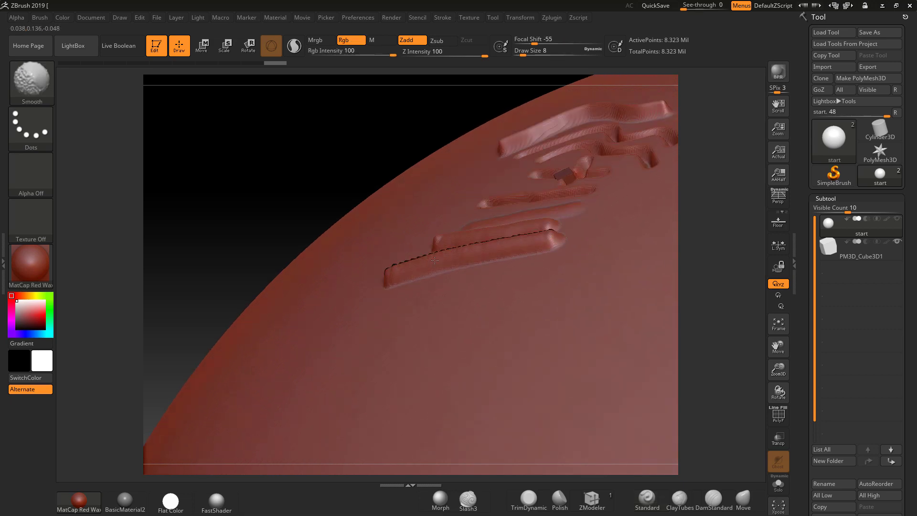
Draw a long looping ridge around the existing strokes and inspect it from several distances
mouse_move(718, 257)
alt+mouse_down()
mouse_move(457, 175)
mouse_move(379, 174)
mouse_move(424, 153)
mouse_move(542, 208)
alt+mouse_up()
mouse_move(400, 284)
mouse_down()
mouse_move(471, 251)
mouse_move(496, 190)
mouse_move(419, 138)
mouse_move(340, 231)
mouse_up()
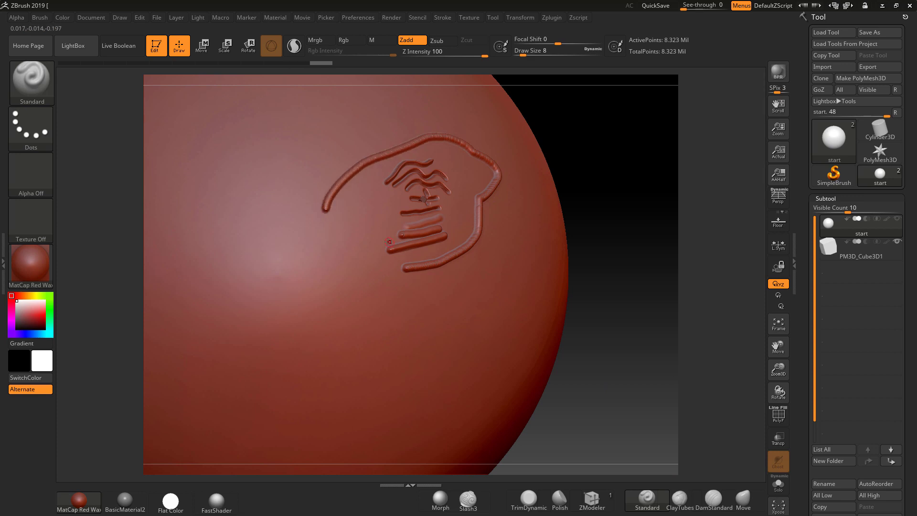
drag(635, 290, 551, 246)
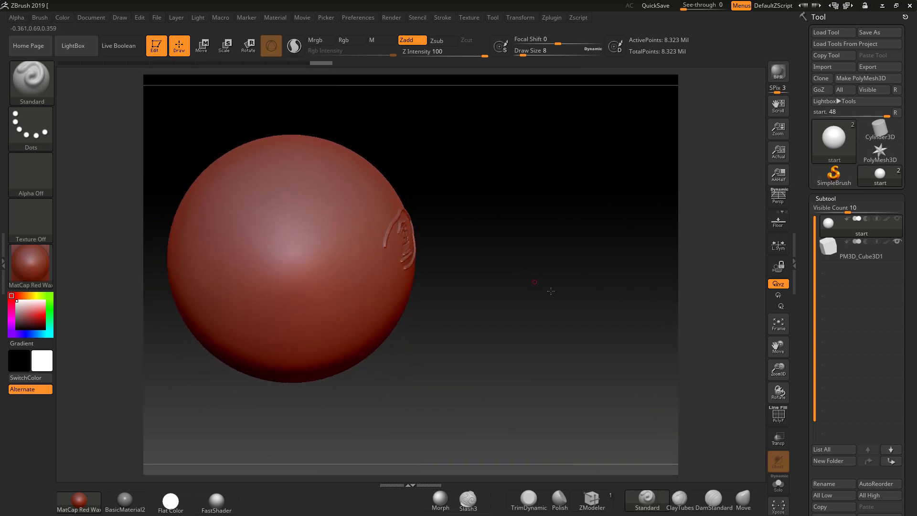
alt+drag(551, 290, 669, 323)
mouse_move(631, 293)
alt+mouse_down()
mouse_move(659, 361)
mouse_move(662, 302)
mouse_move(612, 315)
alt+mouse_up()
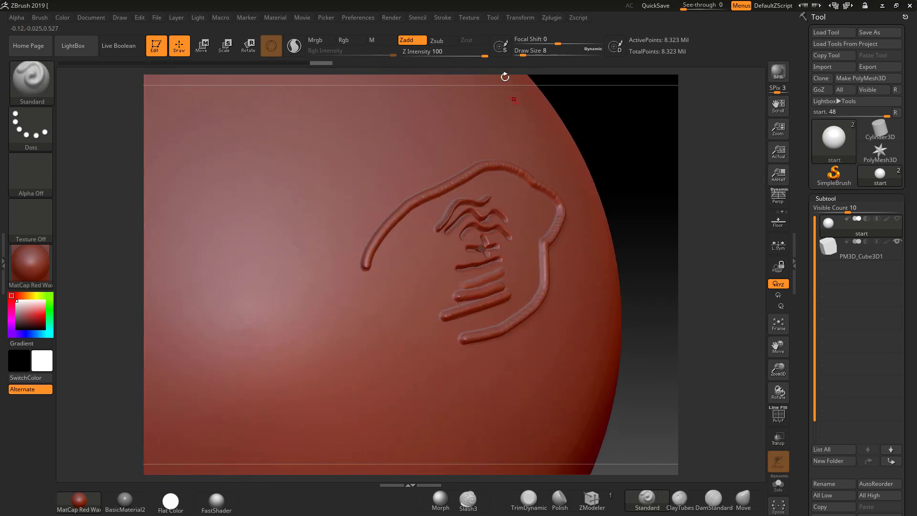
Set the Z Intensity to 33, raise a short ridge inside the large loop, and repeat that stroke to build it up
drag(485, 56, 449, 57)
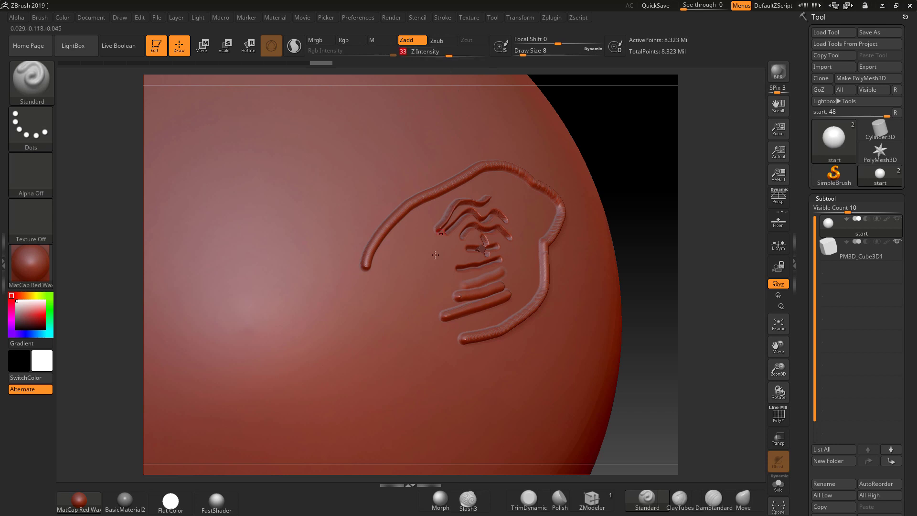
drag(407, 279, 421, 239)
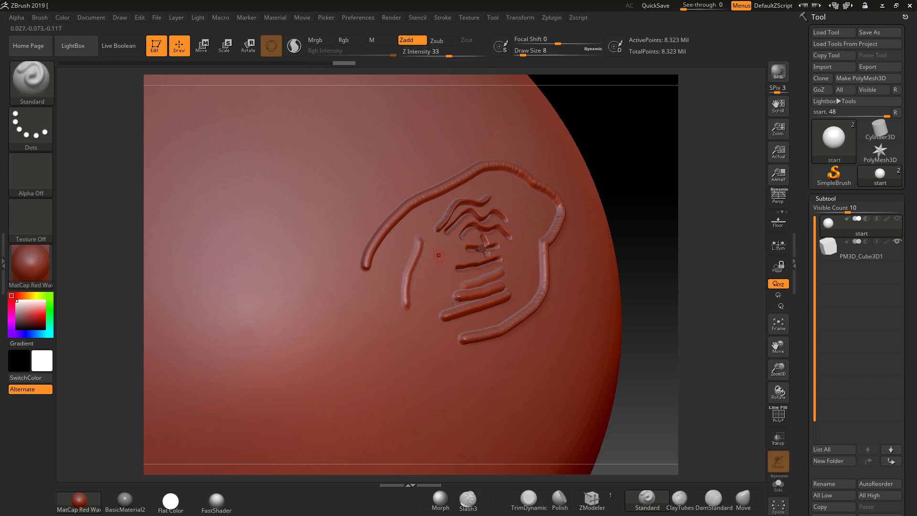
key(1)
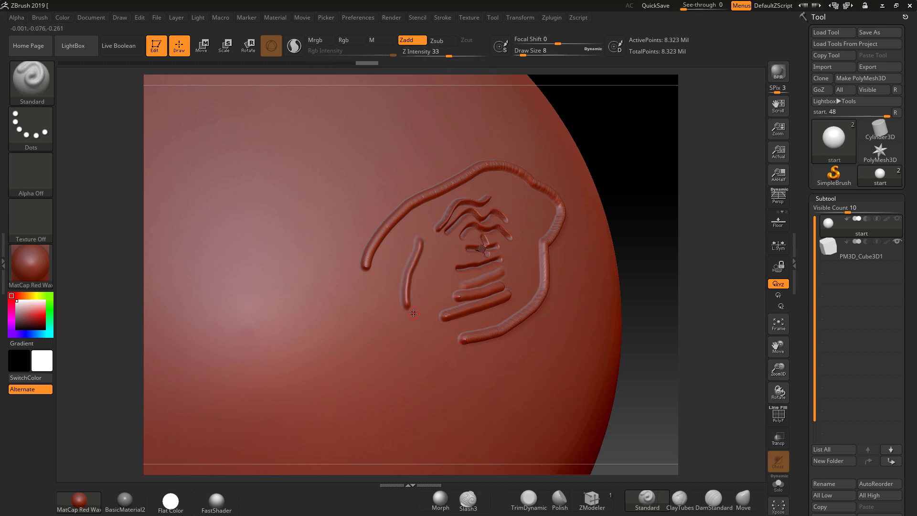
key(1)
key(1)
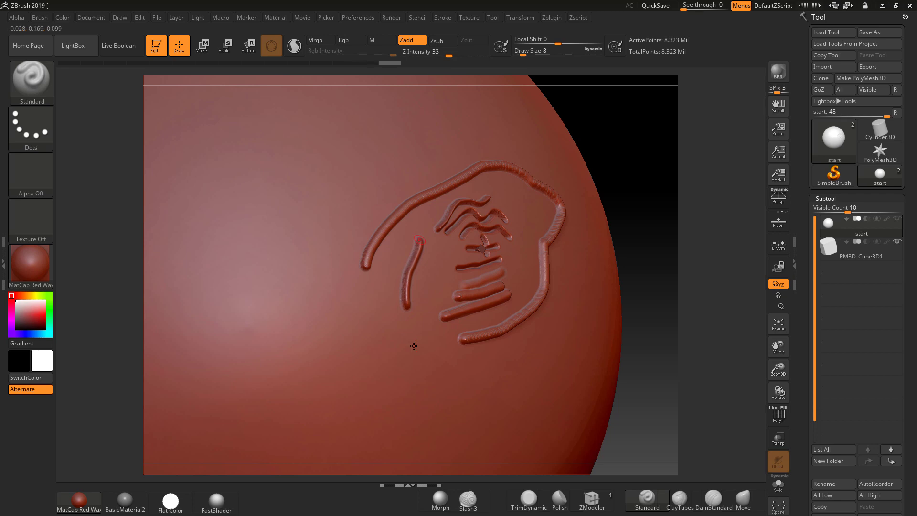
Raise a short curved ridge between the wavy grooves and the outer loop, and compare the strokes with the cube
mouse_move(643, 332)
mouse_down()
mouse_move(654, 334)
mouse_move(636, 330)
mouse_move(682, 330)
mouse_up()
alt+drag(721, 265, 717, 325)
alt+drag(721, 219, 620, 281)
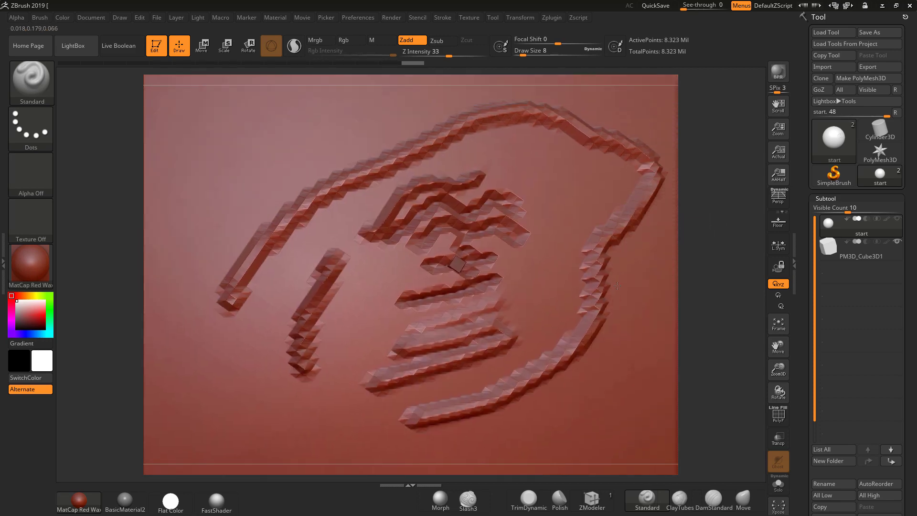
mouse_move(700, 263)
mouse_down()
mouse_move(569, 219)
mouse_move(525, 284)
mouse_up()
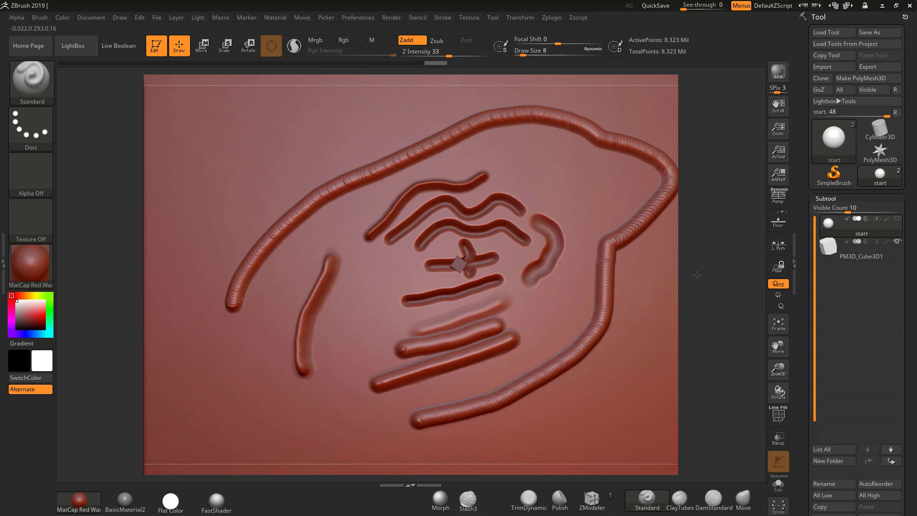
mouse_move(696, 274)
mouse_down()
mouse_move(687, 266)
mouse_move(694, 280)
mouse_move(700, 268)
mouse_move(598, 275)
mouse_move(507, 240)
mouse_up()
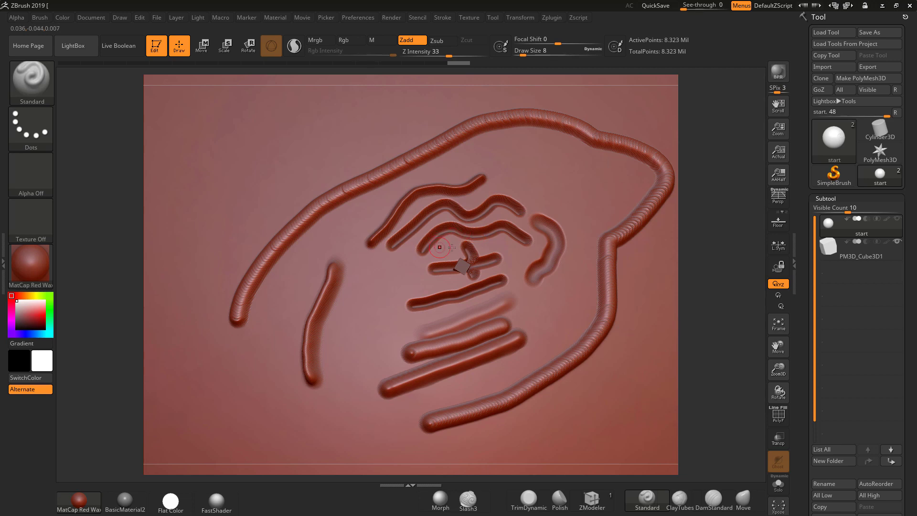
Set the Draw Size to 20 and smooth the large looping outer ridge along its whole length with the Smooth brush
key(f)
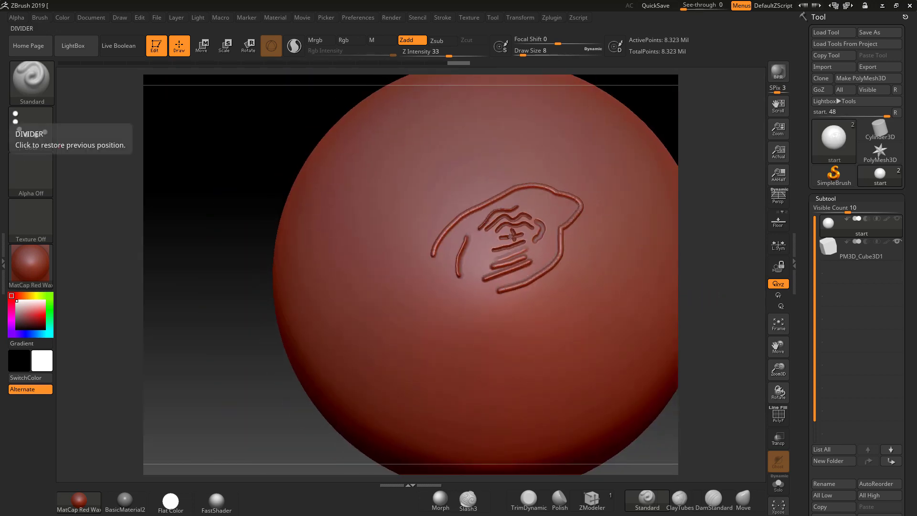
mouse_move(679, 297)
mouse_down()
mouse_move(764, 296)
mouse_move(717, 297)
mouse_move(709, 342)
mouse_move(543, 338)
mouse_move(615, 255)
mouse_up()
mouse_move(627, 266)
ctrl+right_down()
mouse_move(709, 259)
mouse_move(656, 253)
ctrl+right_up()
mouse_move(678, 304)
alt+right_down()
mouse_move(731, 305)
mouse_move(692, 291)
mouse_move(706, 254)
mouse_move(663, 245)
mouse_move(626, 214)
mouse_move(686, 291)
alt+right_up()
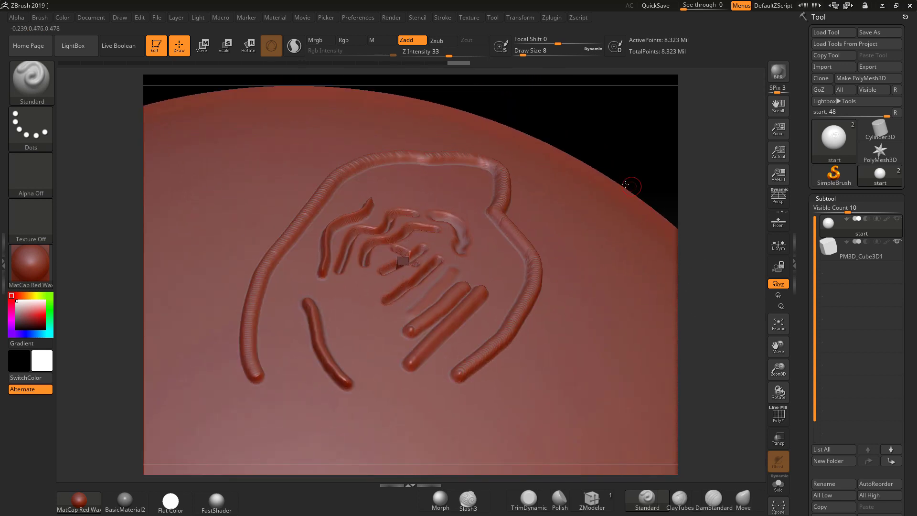
right_click(289, 312)
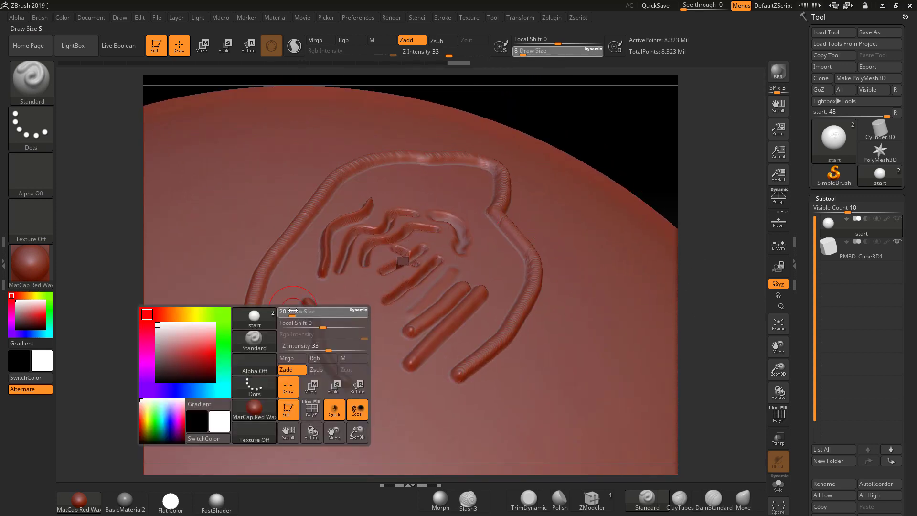
drag(289, 312, 293, 313)
mouse_move(256, 375)
shift+mouse_down()
mouse_move(246, 348)
mouse_move(266, 265)
mouse_move(300, 214)
mouse_move(354, 166)
mouse_move(430, 159)
shift+mouse_up()
mouse_move(493, 169)
shift+mouse_down()
mouse_move(531, 266)
mouse_move(519, 310)
mouse_move(452, 381)
shift+mouse_up()
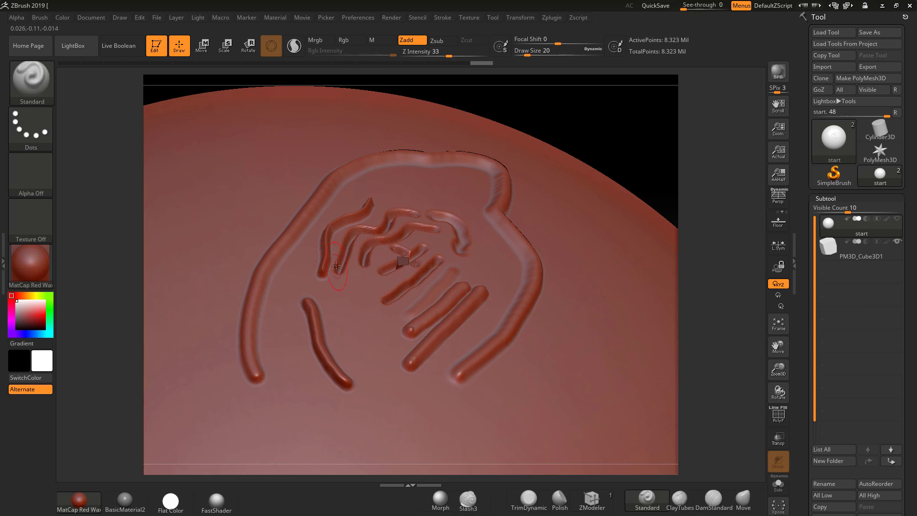
Smooth the wavy strokes and the crossed strokes around the cube inside the loop, and inspect the result from farther away
mouse_move(334, 256)
shift+mouse_down()
mouse_move(334, 227)
mouse_move(436, 212)
shift+mouse_up()
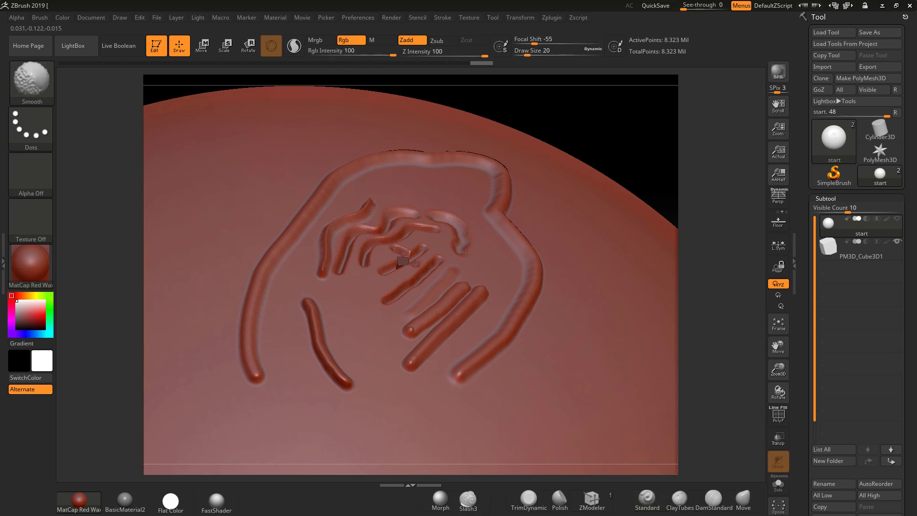
mouse_move(410, 296)
shift+mouse_down()
mouse_move(415, 333)
mouse_move(478, 297)
mouse_move(410, 365)
mouse_move(333, 363)
shift+mouse_up()
mouse_move(311, 307)
shift+mouse_down()
mouse_move(343, 261)
mouse_move(399, 224)
mouse_move(399, 270)
mouse_move(432, 266)
shift+mouse_up()
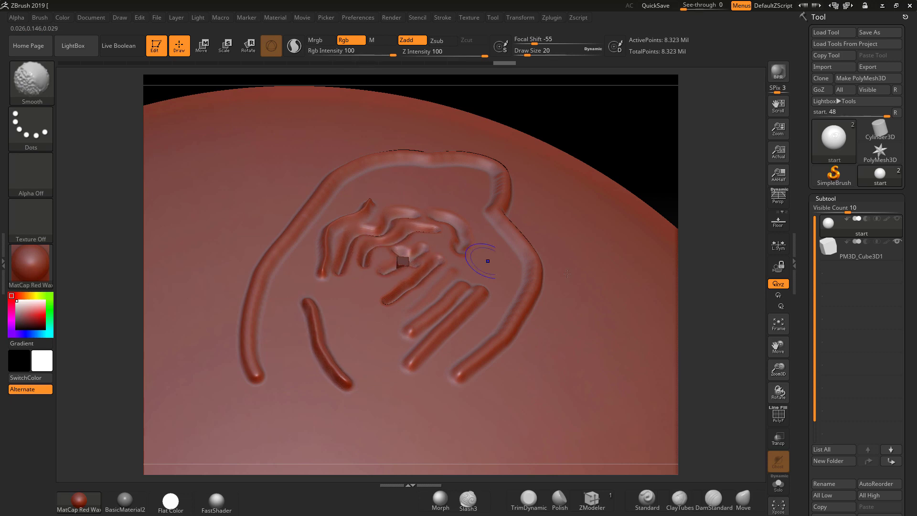
mouse_move(656, 186)
mouse_down()
mouse_move(610, 153)
mouse_move(510, 211)
mouse_move(628, 178)
mouse_up()
mouse_move(626, 144)
mouse_down()
mouse_move(612, 162)
mouse_move(631, 184)
mouse_up()
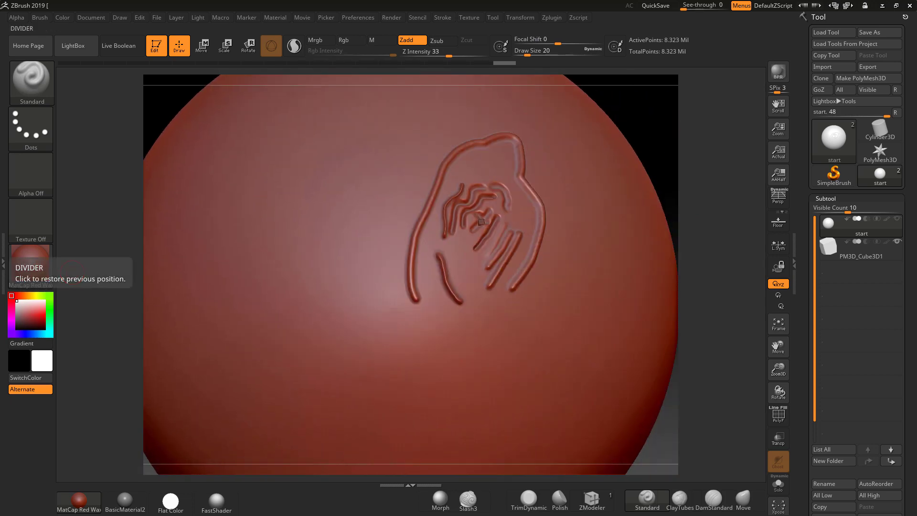